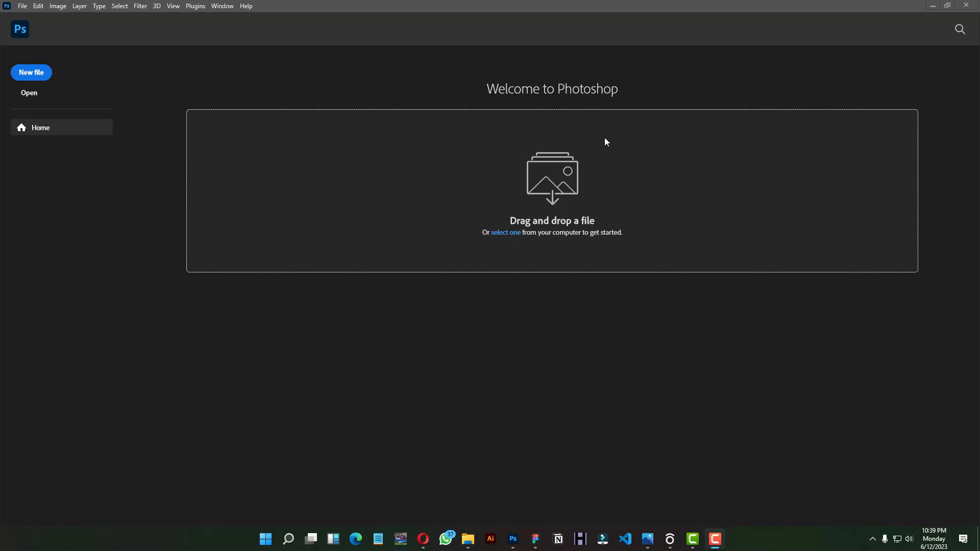
Switch to File Explorer to view the nexus folder in a reduced window, and return to Photoshop.
{"action": "left_click", "coordinate": [468, 538]}
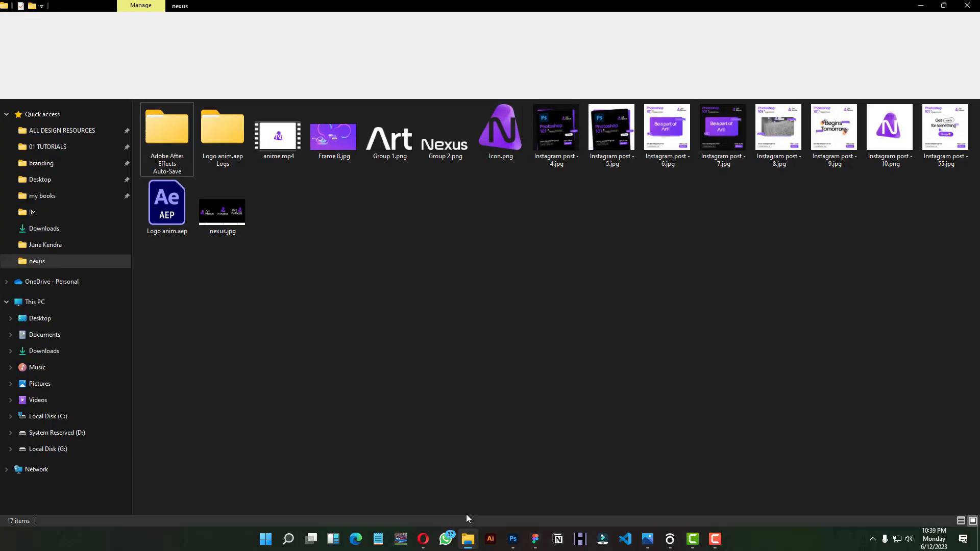
{"action": "left_click", "coordinate": [943, 5]}
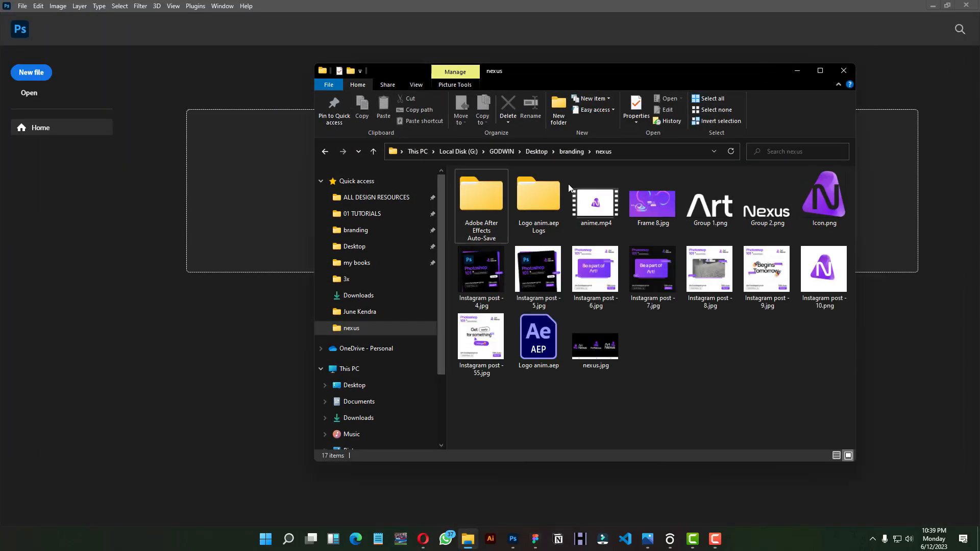
{"action": "left_click_drag", "start_coordinate": [648, 78], "coordinate": [820, 203]}
{"action": "left_click", "coordinate": [903, 203]}
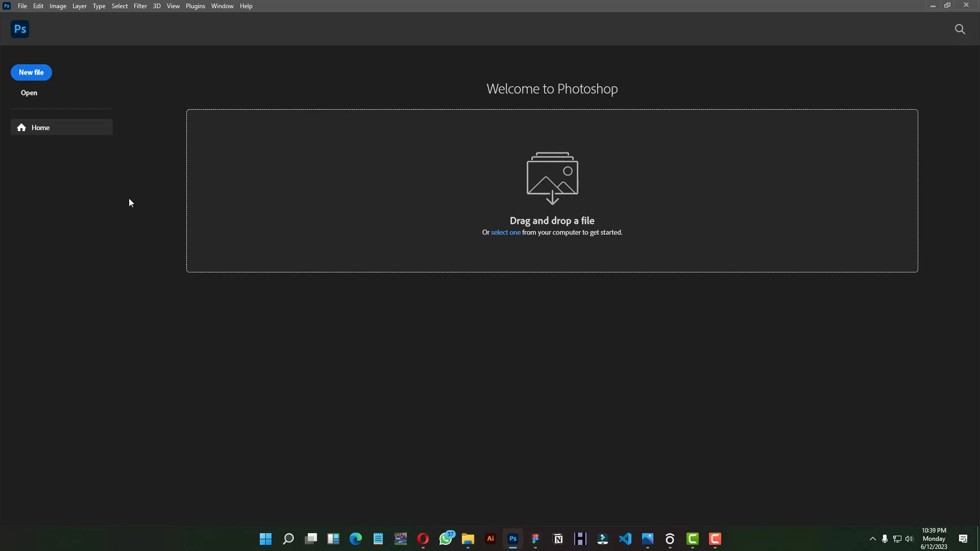
Start a new document and browse the blank presets across the categories from Saved and Photo to Mobile and Film & Video.
{"action": "left_click", "coordinate": [30, 73]}
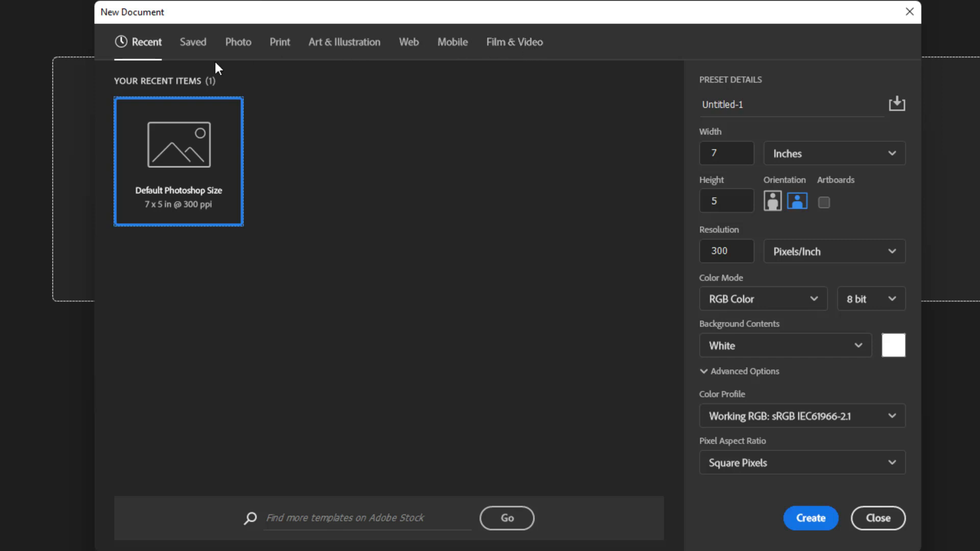
{"action": "left_click", "coordinate": [204, 42]}
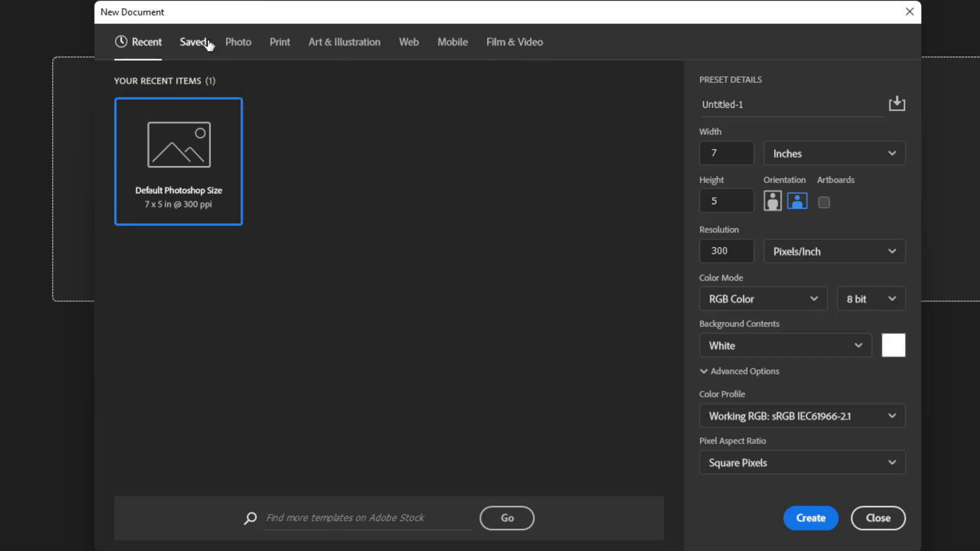
{"action": "left_click", "coordinate": [260, 43]}
{"action": "left_click", "coordinate": [283, 44]}
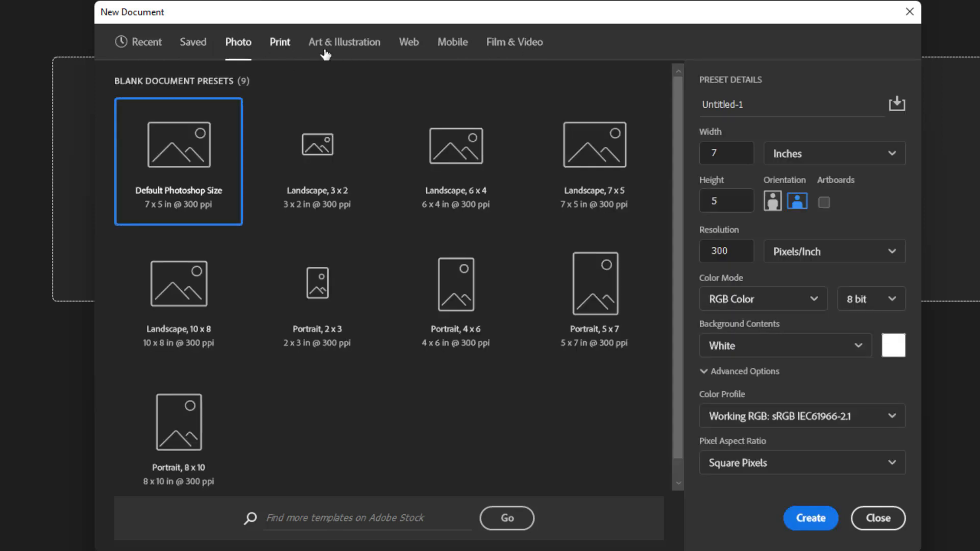
{"action": "left_click", "coordinate": [335, 51]}
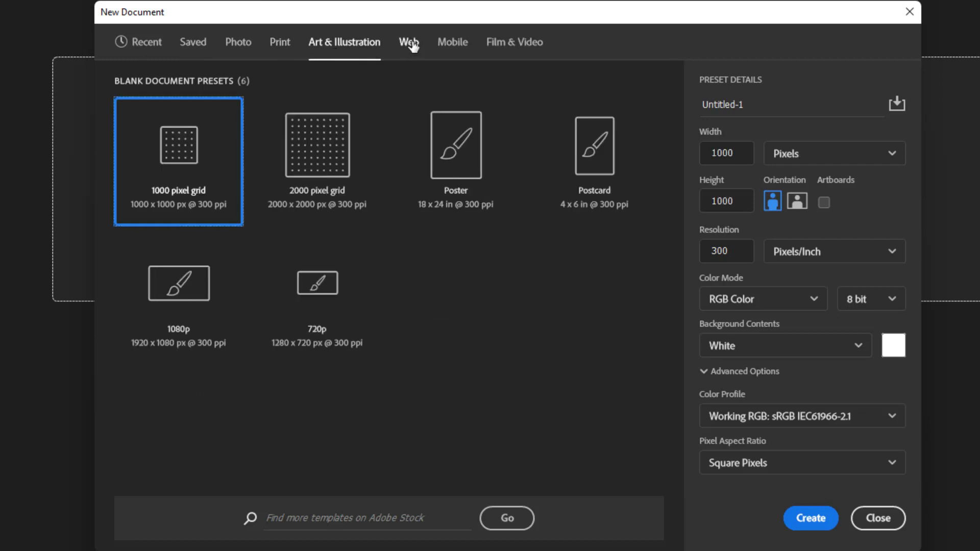
{"action": "left_click", "coordinate": [410, 43]}
{"action": "left_click", "coordinate": [477, 43]}
{"action": "left_click", "coordinate": [508, 41]}
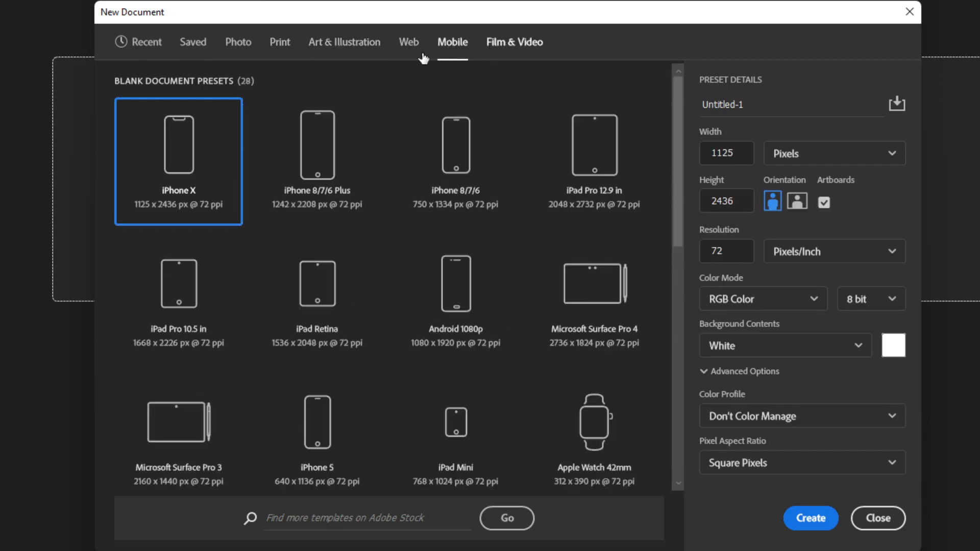
Choose the A4 preset from the print sizes for the new document, trying A6 along the way.
{"action": "left_click", "coordinate": [273, 43]}
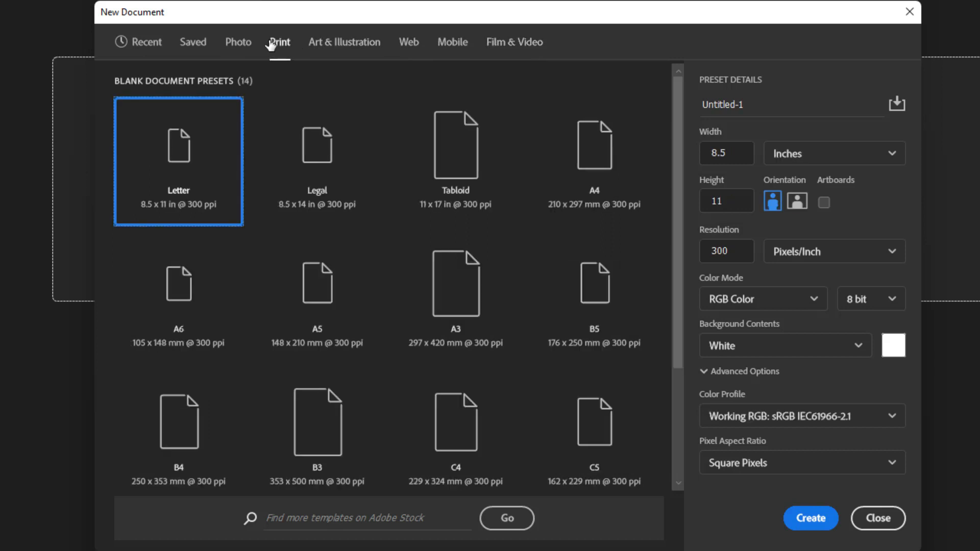
{"action": "left_click", "coordinate": [622, 157]}
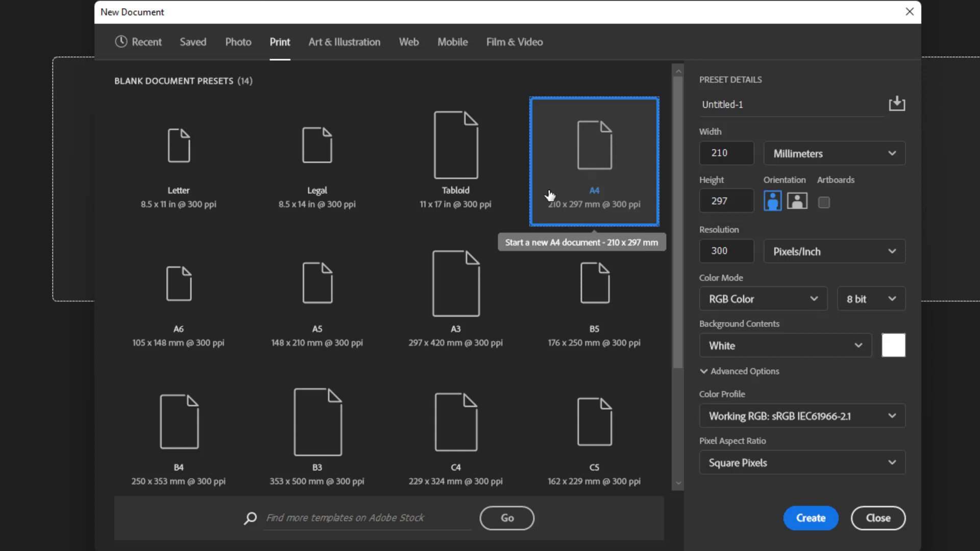
{"action": "left_click", "coordinate": [229, 301]}
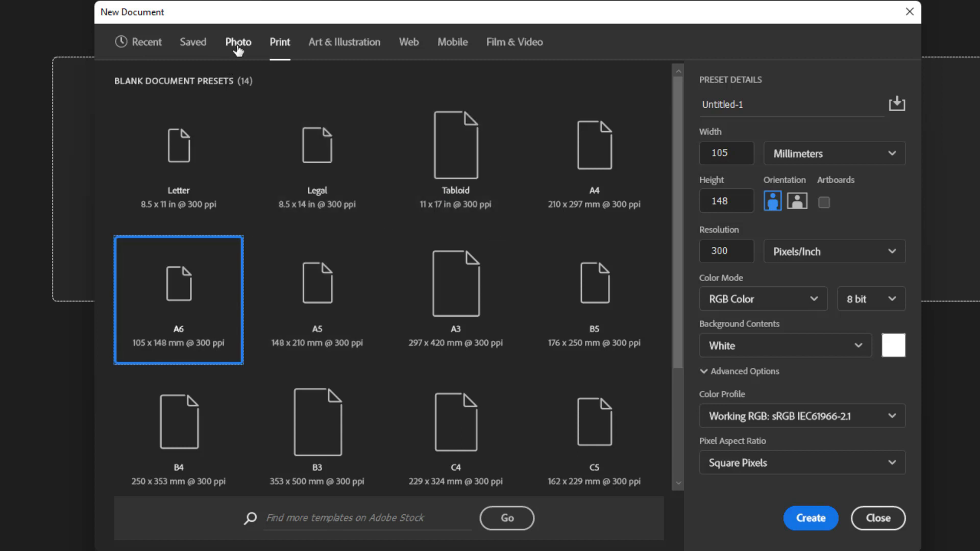
{"action": "left_click", "coordinate": [588, 152]}
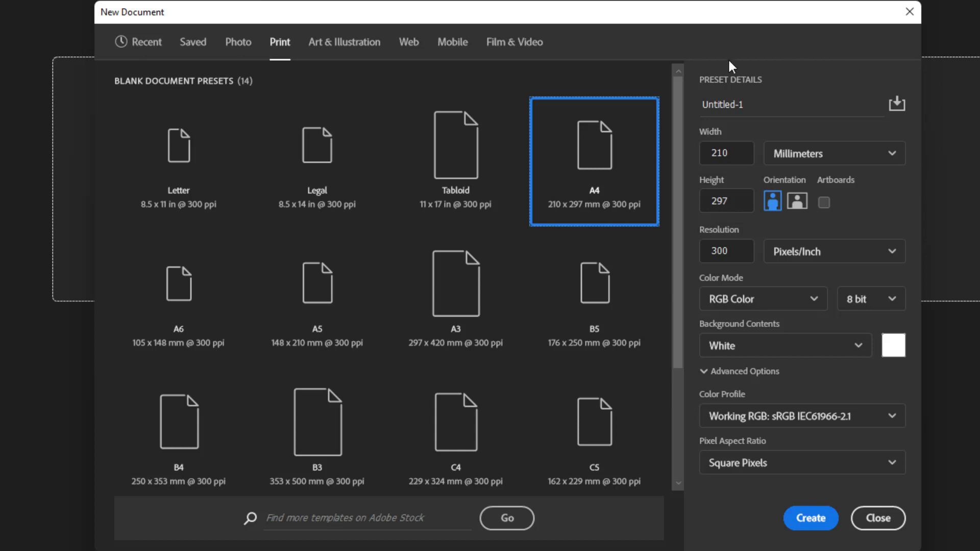
{"action": "mouse_move", "coordinate": [709, 19]}
{"action": "left_mouse_down"}
{"action": "mouse_move", "coordinate": [677, 18]}
{"action": "mouse_move", "coordinate": [692, 18]}
{"action": "left_mouse_up"}
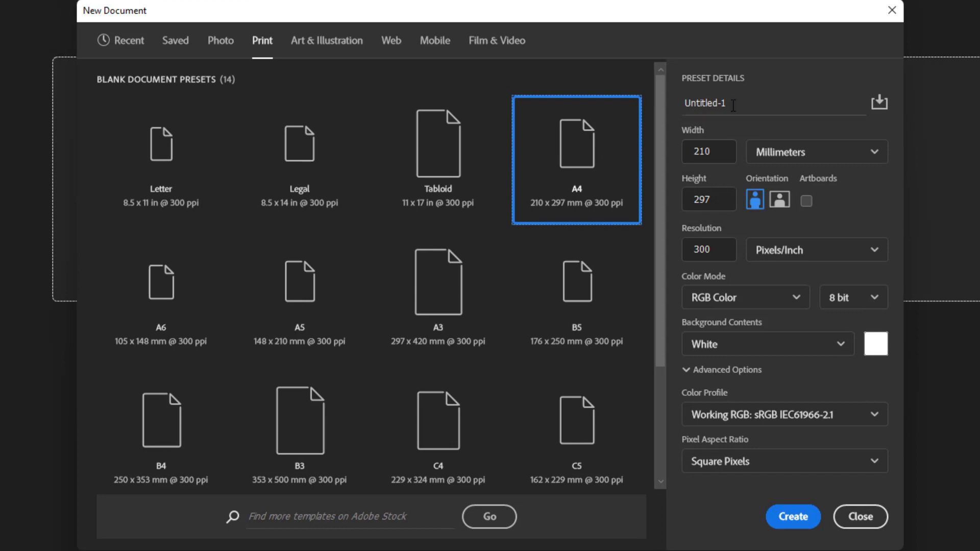
Name the new document "done" and set its height to 210 mm.
{"action": "left_click", "coordinate": [685, 104]}
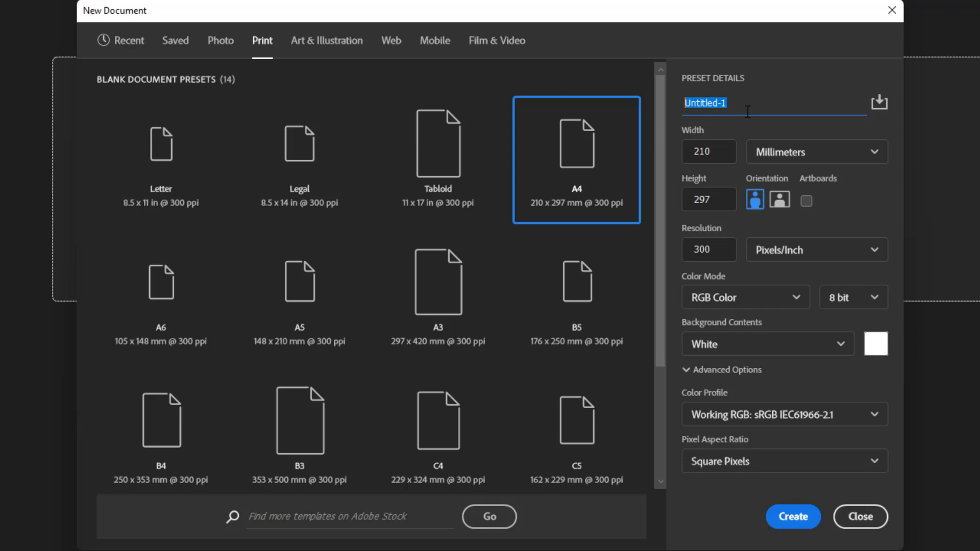
{"action": "type", "text": "done"}
{"action": "left_click", "coordinate": [719, 167]}
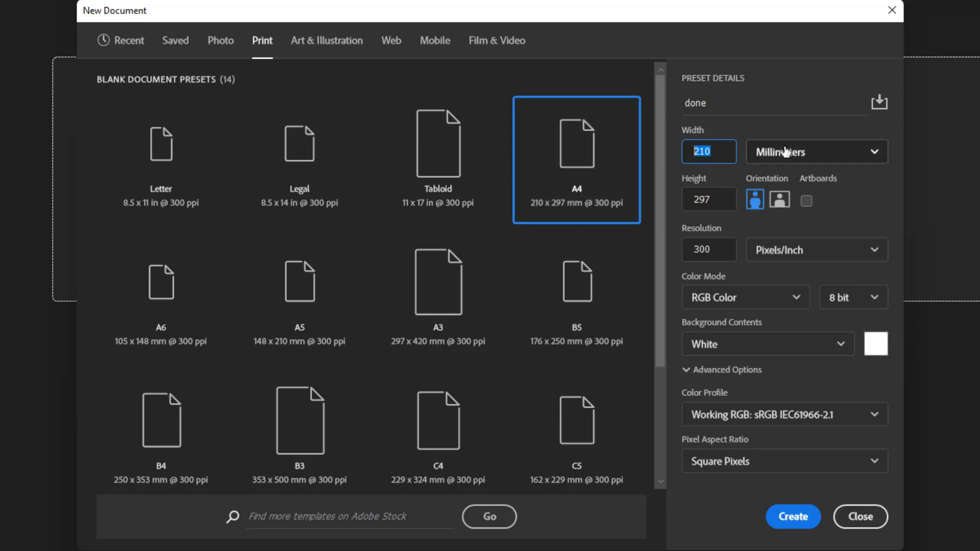
{"action": "left_click", "coordinate": [723, 198]}
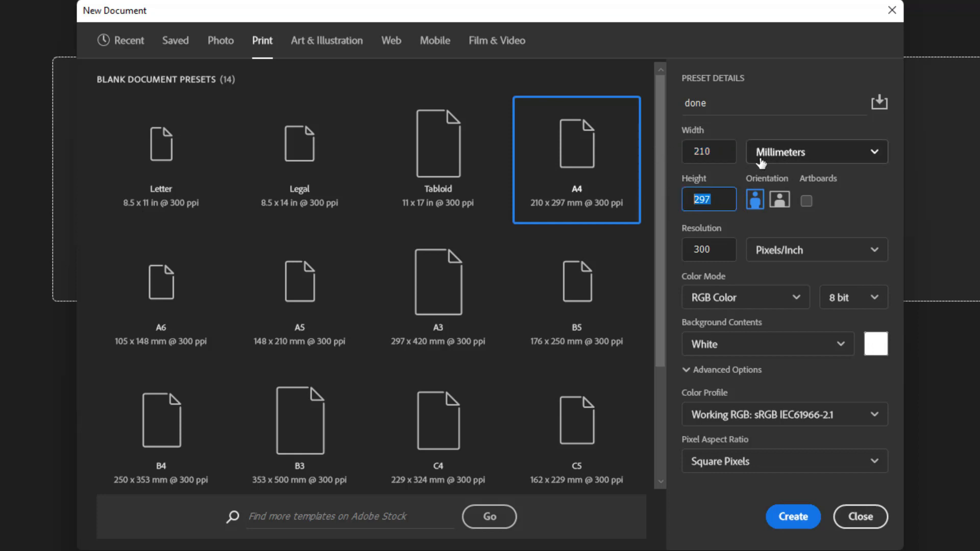
{"action": "type", "text": "210"}
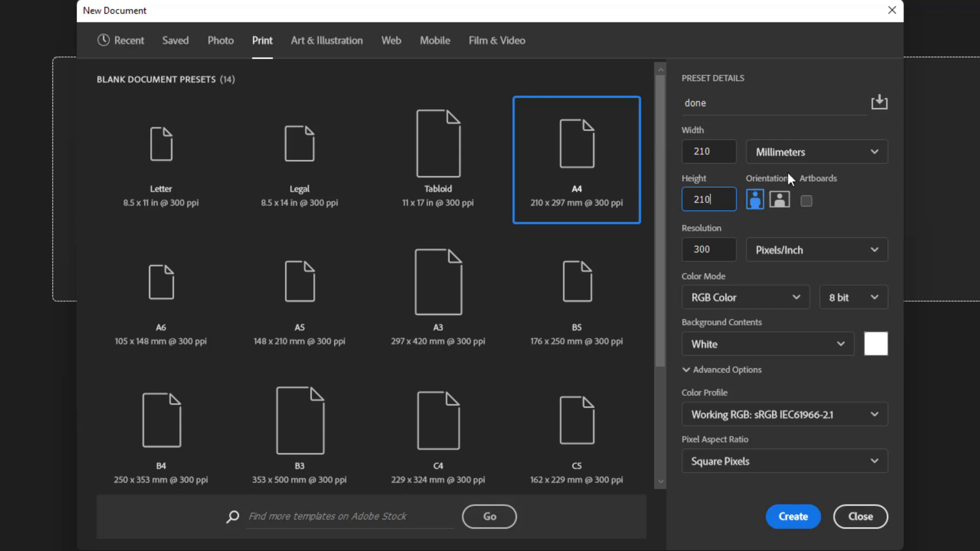
Change the new document's size units to inches after trying pixels.
{"action": "left_click", "coordinate": [792, 153]}
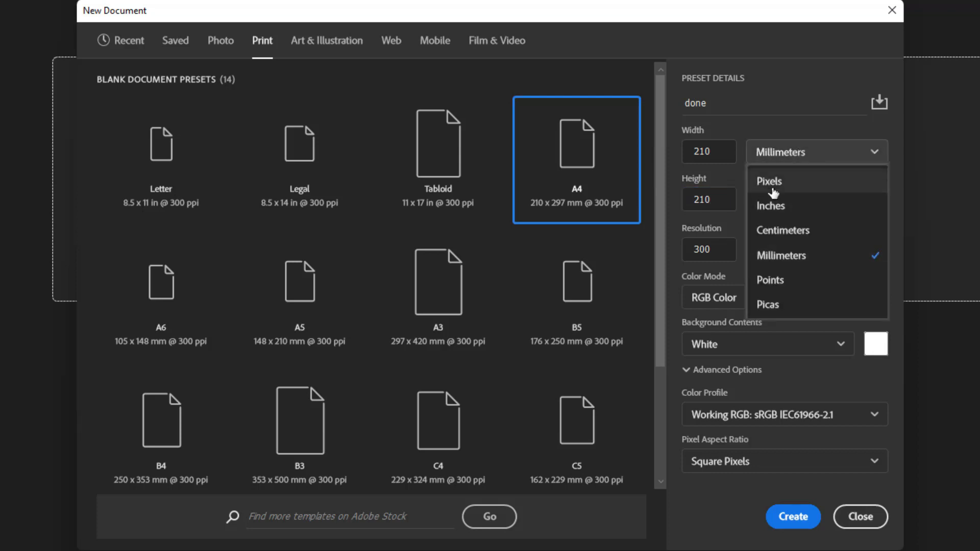
{"action": "left_click", "coordinate": [797, 151]}
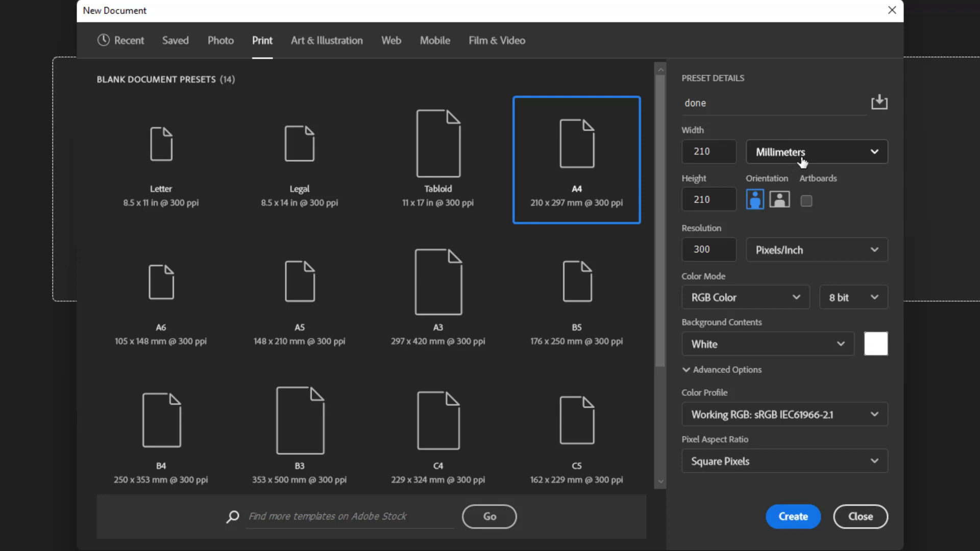
{"action": "left_click", "coordinate": [814, 153]}
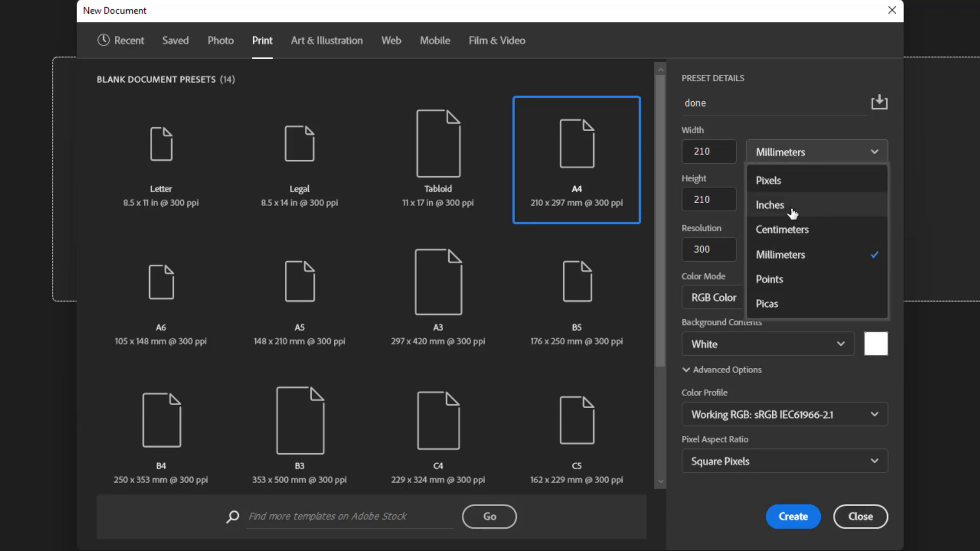
{"action": "left_click", "coordinate": [788, 184]}
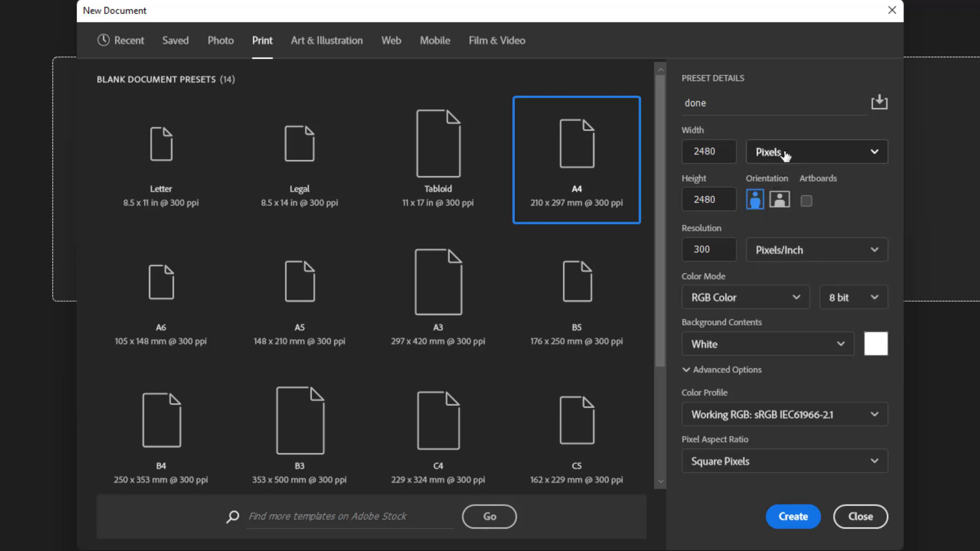
{"action": "left_click", "coordinate": [783, 152]}
{"action": "left_click", "coordinate": [770, 206]}
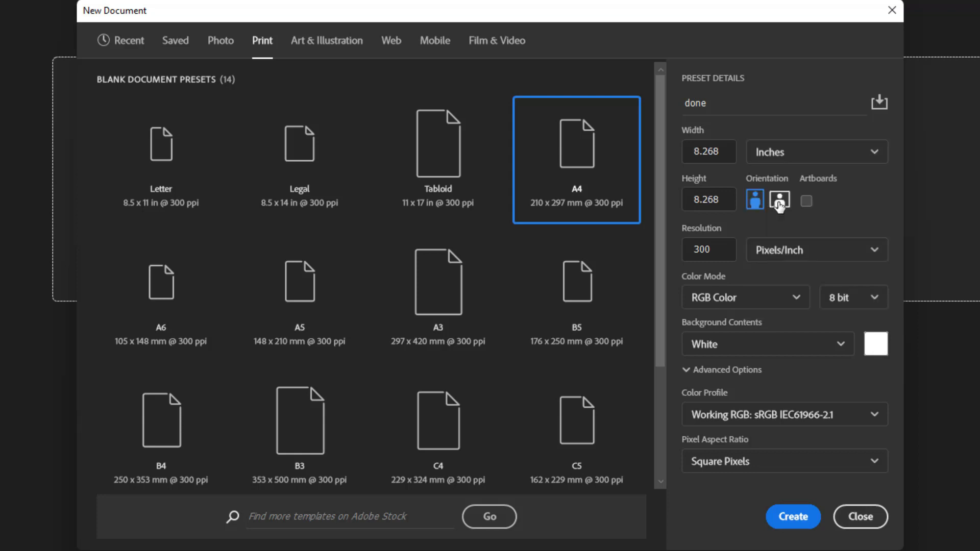
{"action": "left_click", "coordinate": [724, 199]}
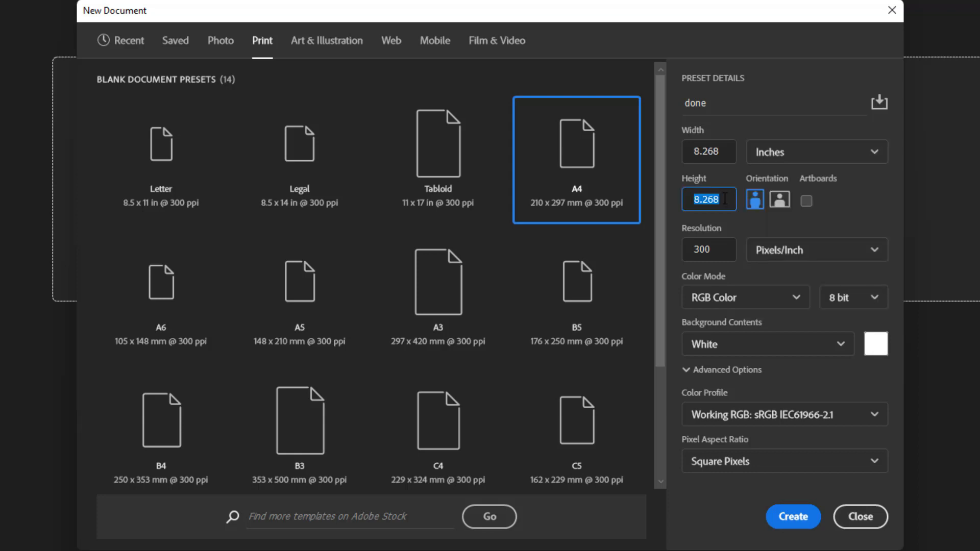
{"action": "left_click", "coordinate": [723, 247]}
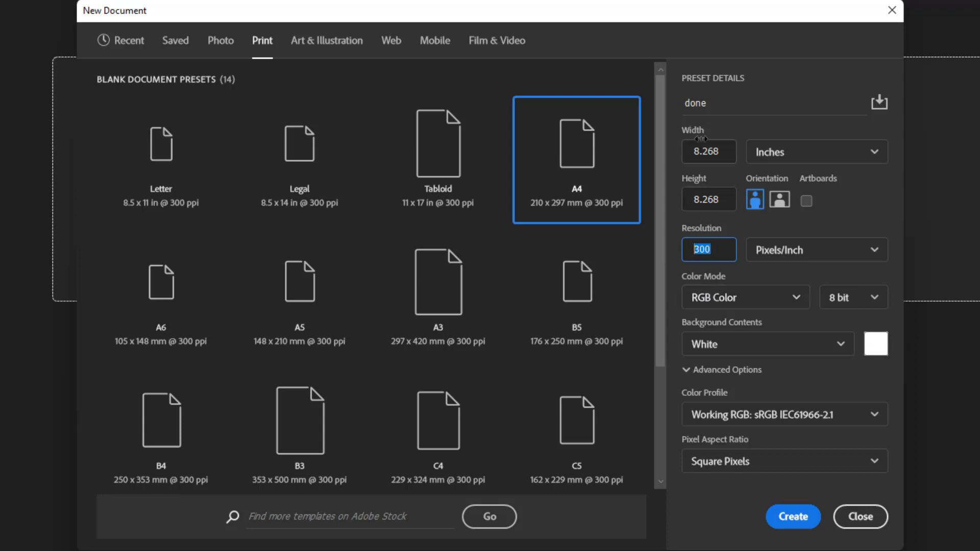
{"action": "left_click", "coordinate": [720, 150]}
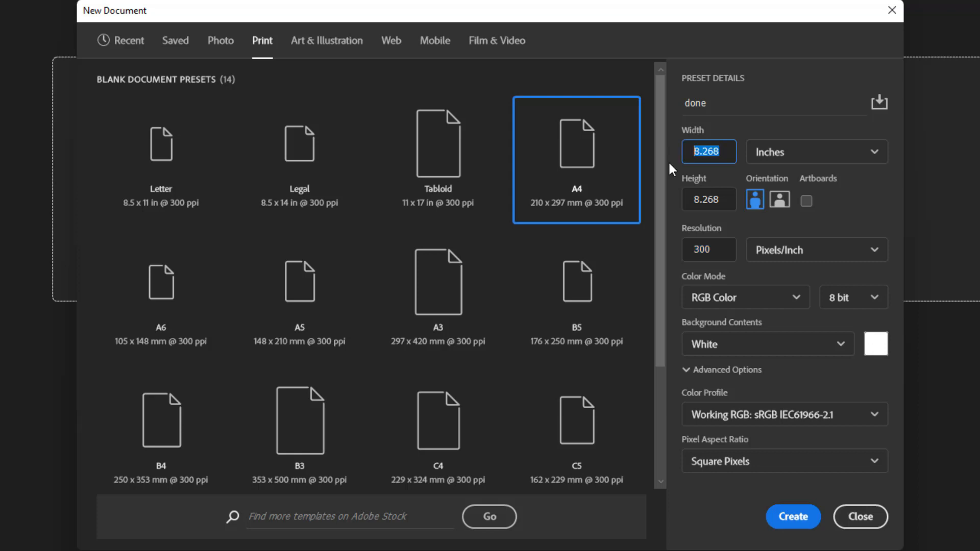
{"action": "left_click", "coordinate": [692, 250]}
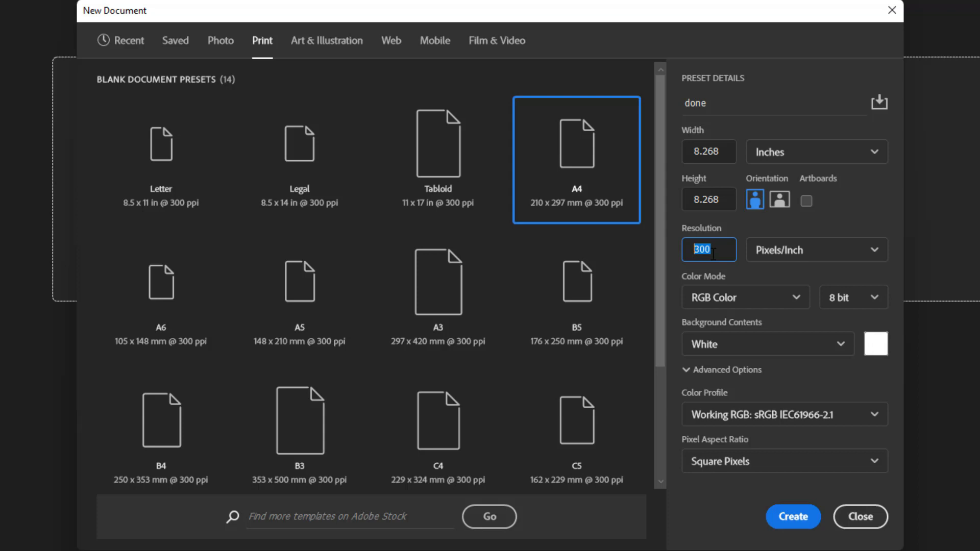
{"action": "left_click_drag", "start_coordinate": [713, 254], "coordinate": [659, 237]}
Review the color mode, bit depth and background options, and create the document with RGB Color, 8 bit and White.
{"action": "left_click", "coordinate": [735, 301]}
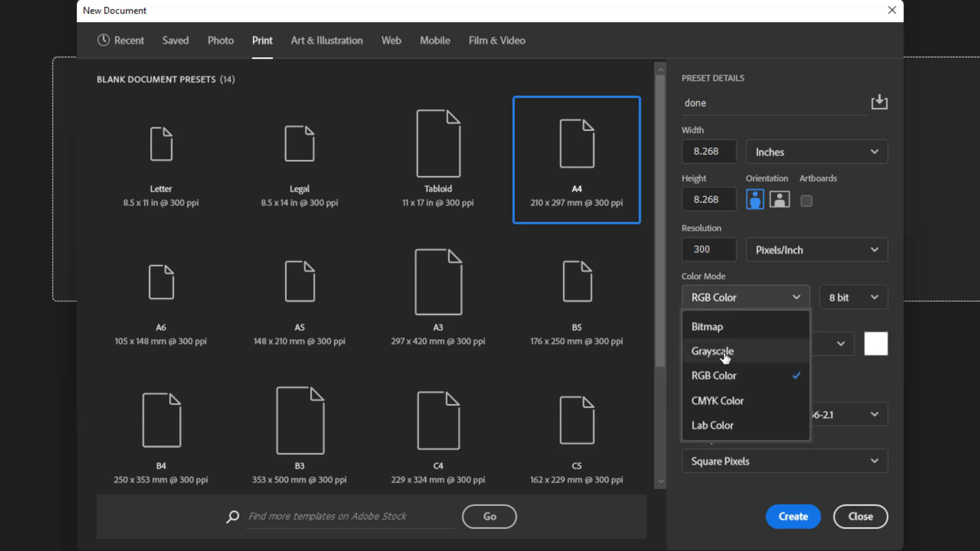
{"action": "left_click", "coordinate": [718, 374]}
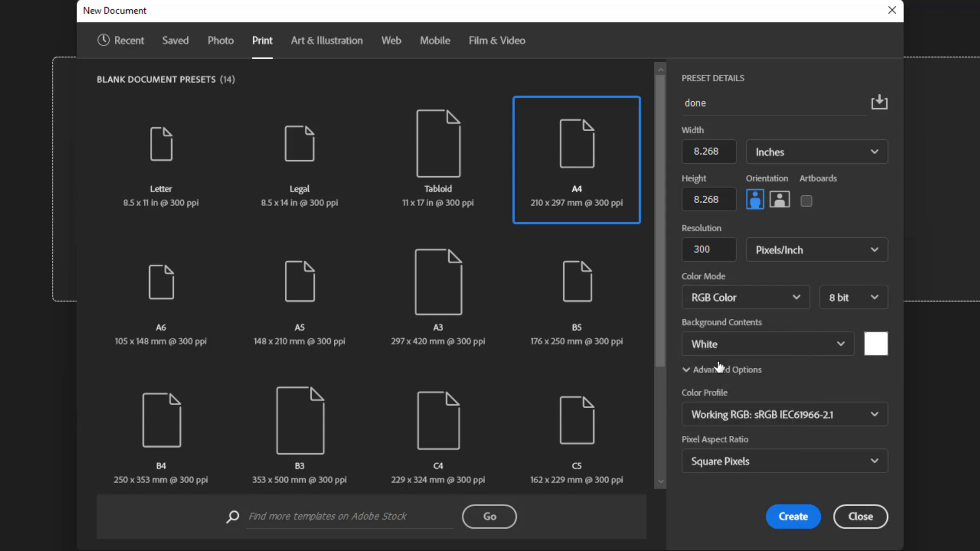
{"action": "left_click", "coordinate": [725, 303]}
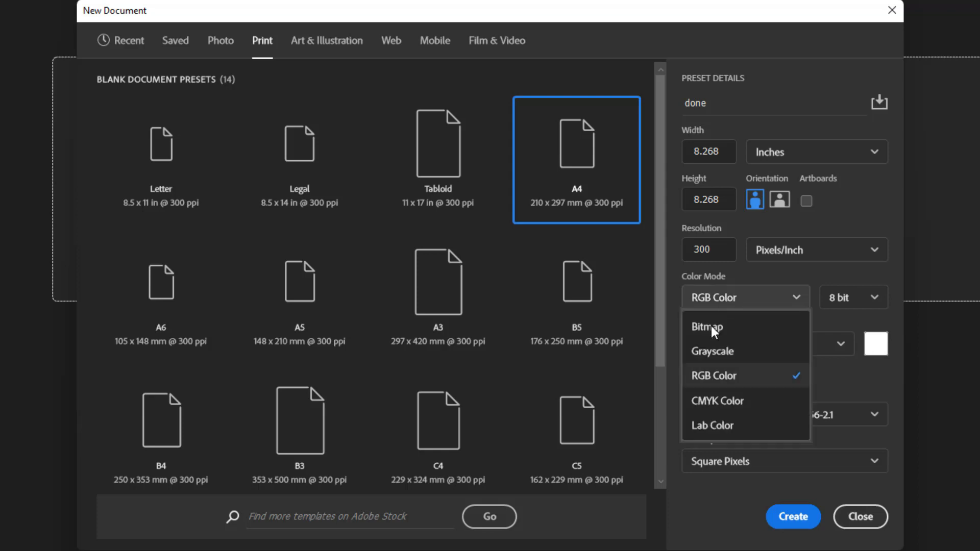
{"action": "left_click", "coordinate": [712, 374]}
{"action": "left_click", "coordinate": [724, 302]}
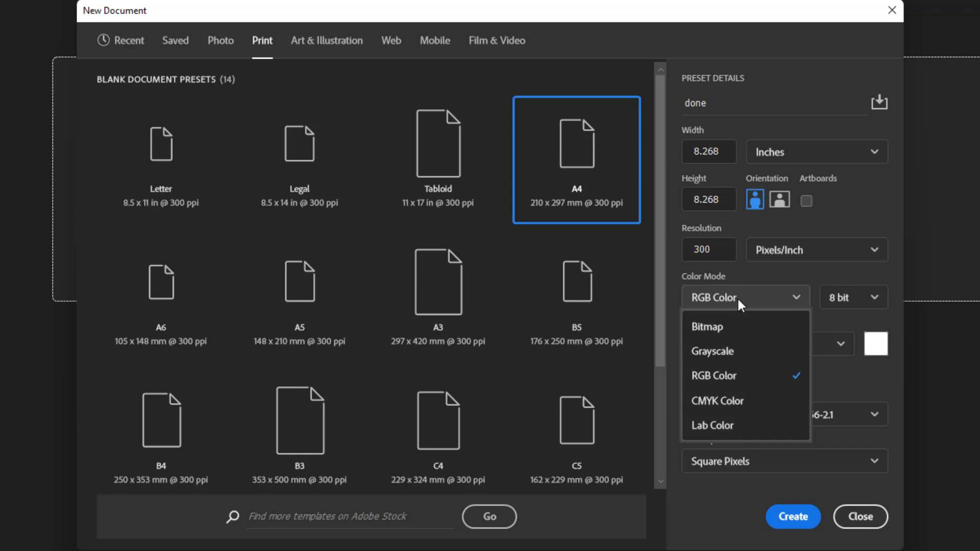
{"action": "left_click", "coordinate": [737, 296]}
{"action": "left_click", "coordinate": [845, 297]}
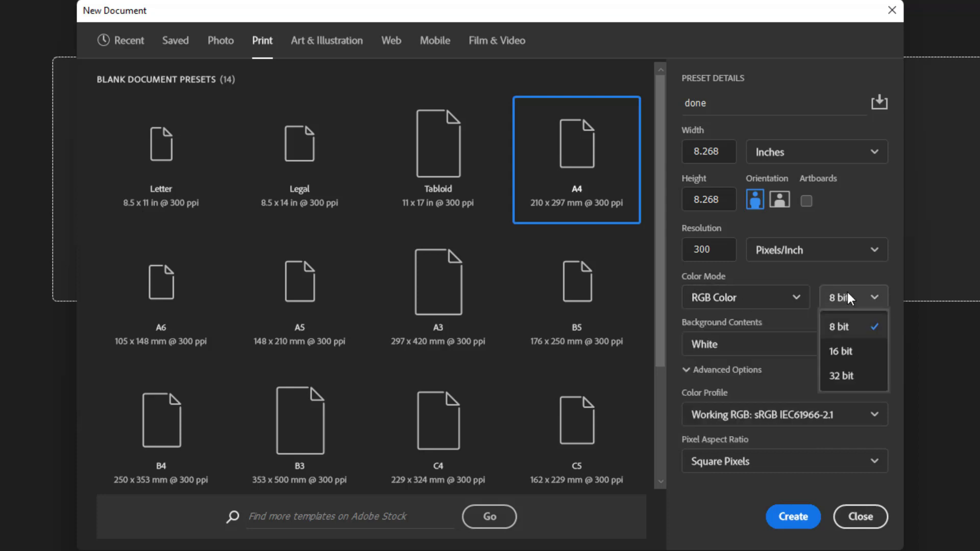
{"action": "left_click", "coordinate": [843, 295]}
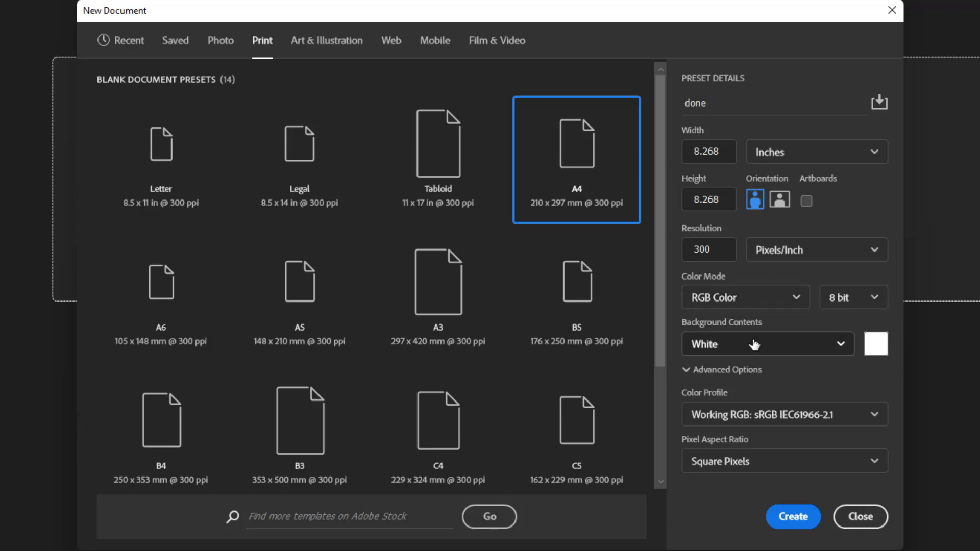
{"action": "left_click", "coordinate": [824, 341]}
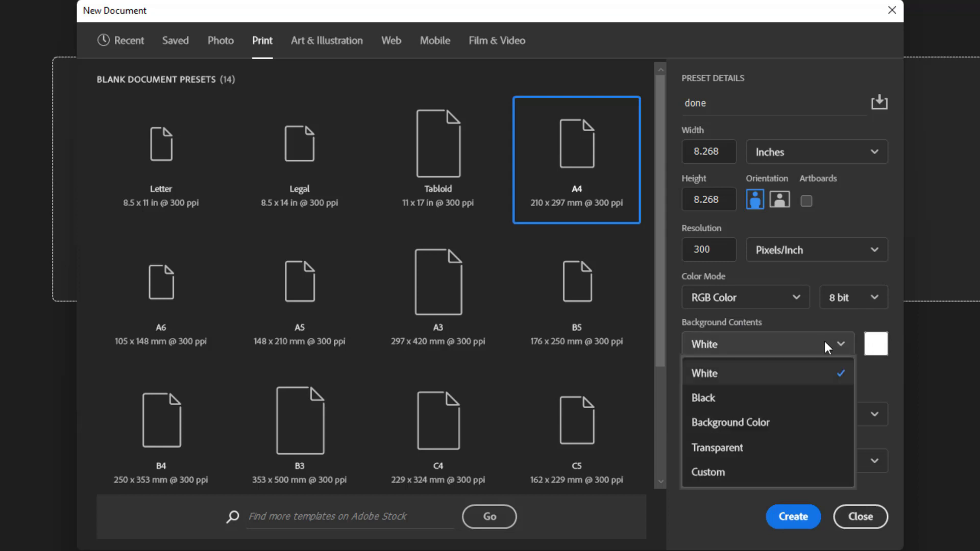
{"action": "left_click", "coordinate": [724, 341]}
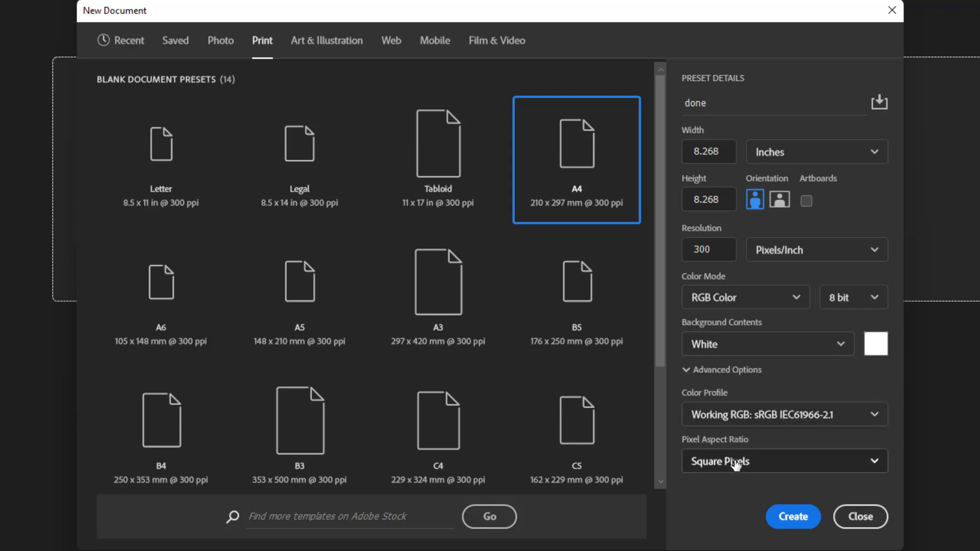
{"action": "left_click", "coordinate": [800, 521]}
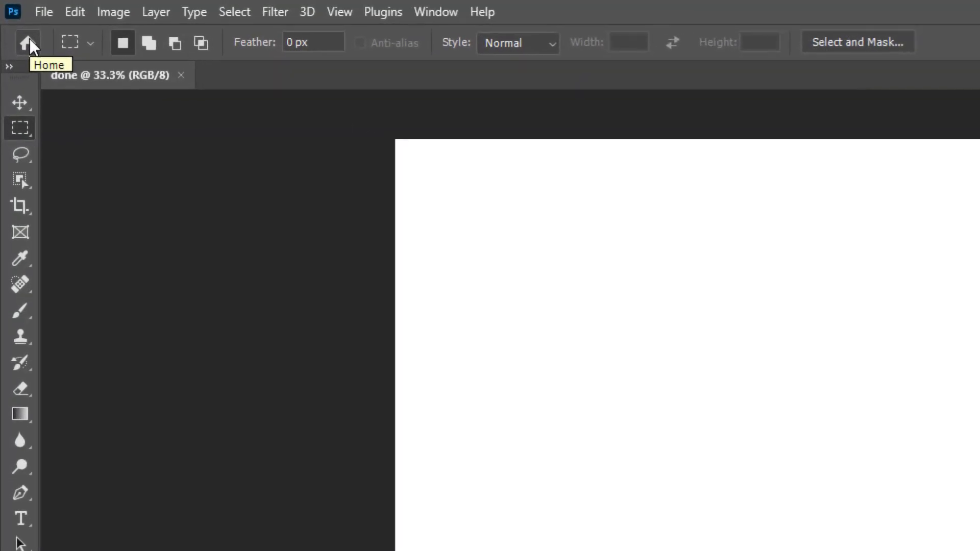
Visit the Home screen and return to the document, and try the two-column toolbar before restoring the single column.
{"action": "left_click", "coordinate": [28, 41]}
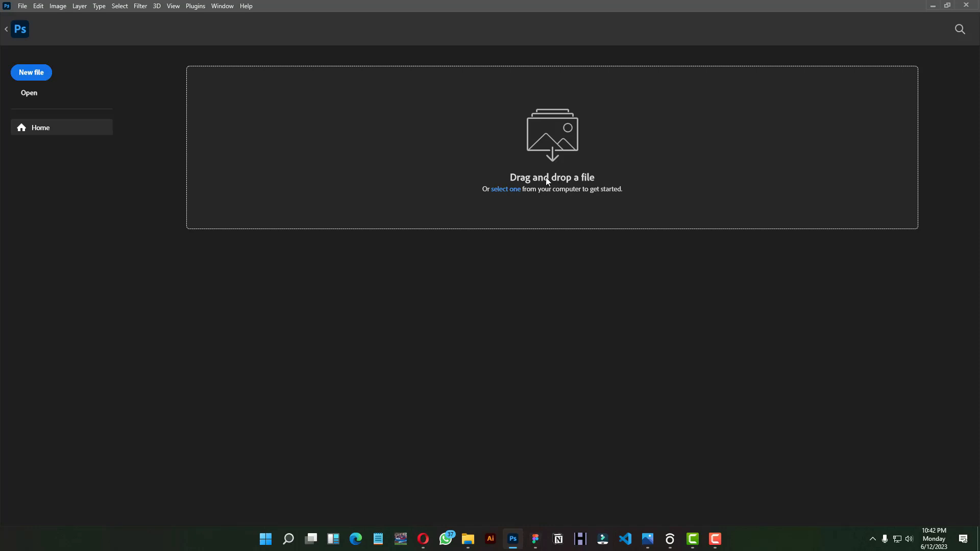
{"action": "left_click", "coordinate": [20, 34]}
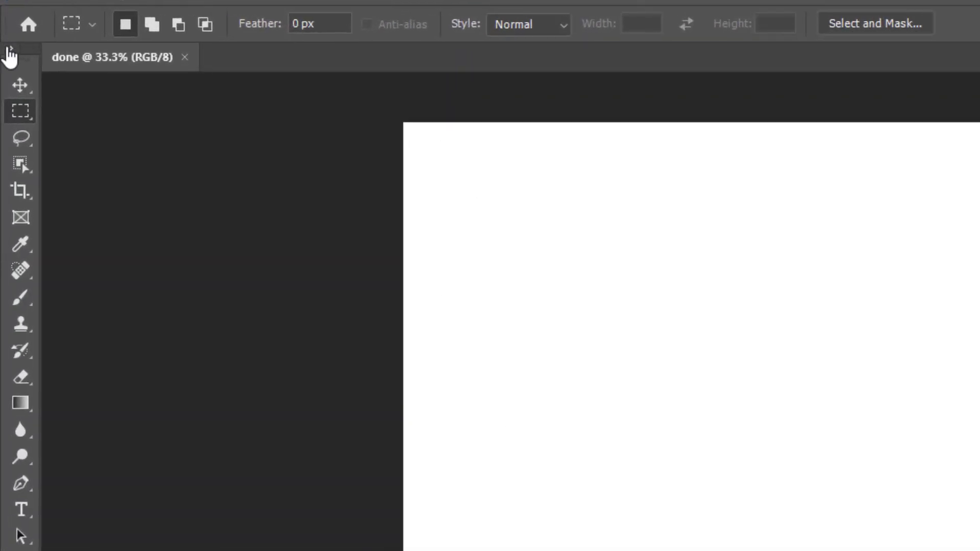
{"action": "left_click", "coordinate": [9, 48]}
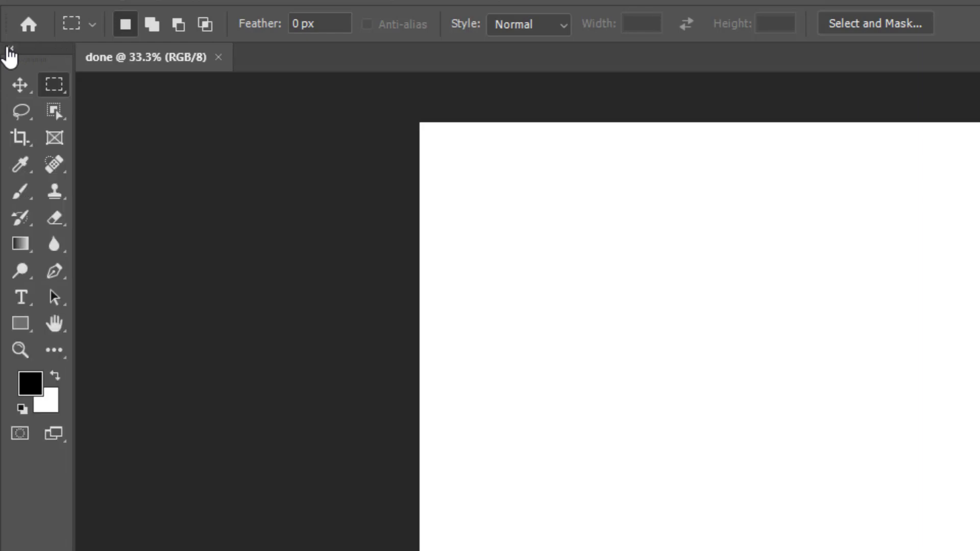
{"action": "left_click", "coordinate": [9, 48]}
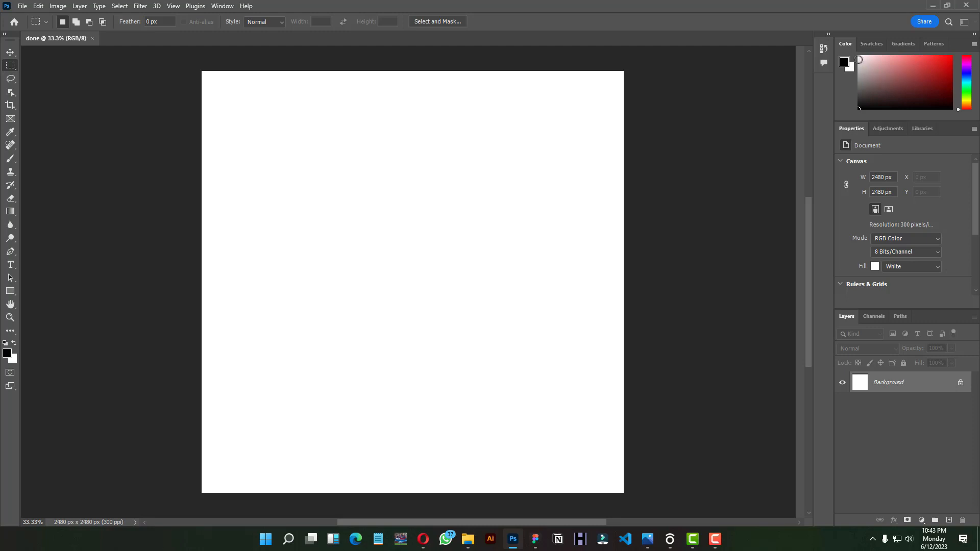
Look through the Color, Swatches, Gradients and Patterns panels to see what each one offers.
{"action": "left_click", "coordinate": [868, 45]}
{"action": "left_click", "coordinate": [923, 46]}
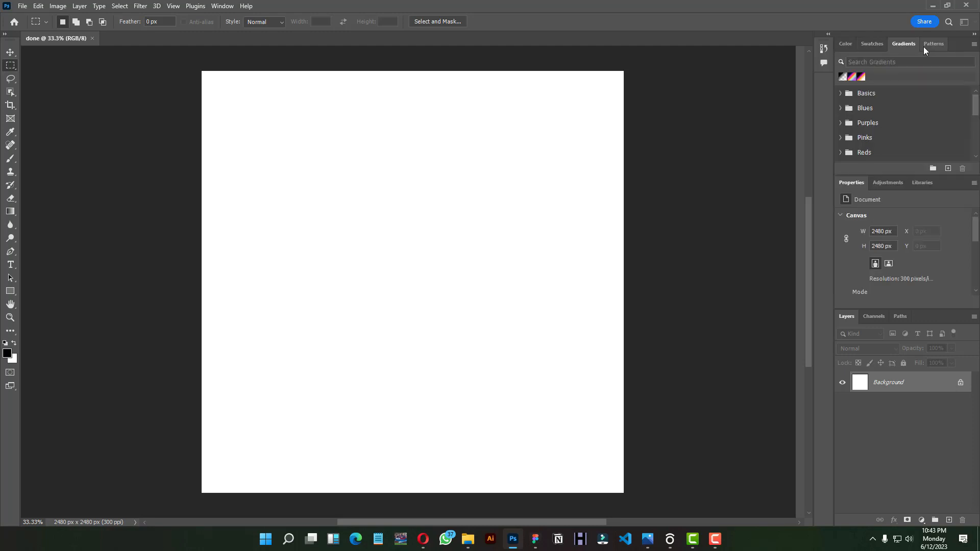
{"action": "left_click", "coordinate": [902, 44]}
{"action": "left_click", "coordinate": [872, 44]}
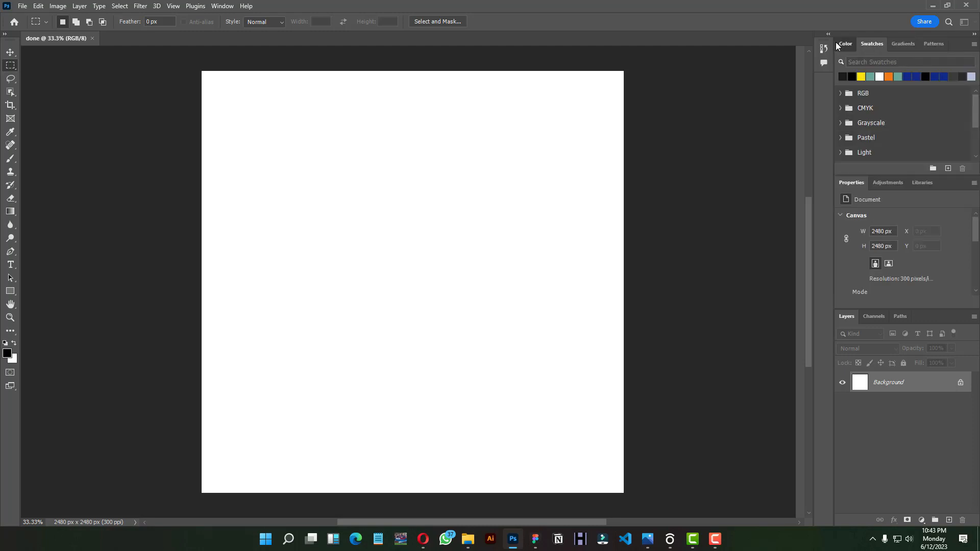
{"action": "left_click", "coordinate": [847, 45]}
{"action": "left_click", "coordinate": [881, 45]}
{"action": "left_click", "coordinate": [912, 45]}
{"action": "left_click", "coordinate": [935, 43]}
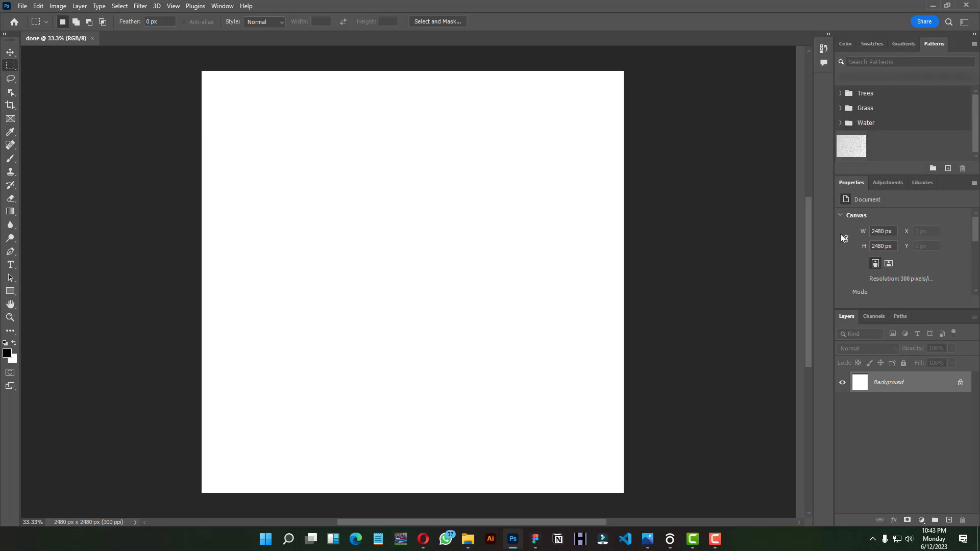
Look through the Adjustments, Libraries and Properties panels and the Channels, Paths and Layers panels.
{"action": "left_click", "coordinate": [887, 182]}
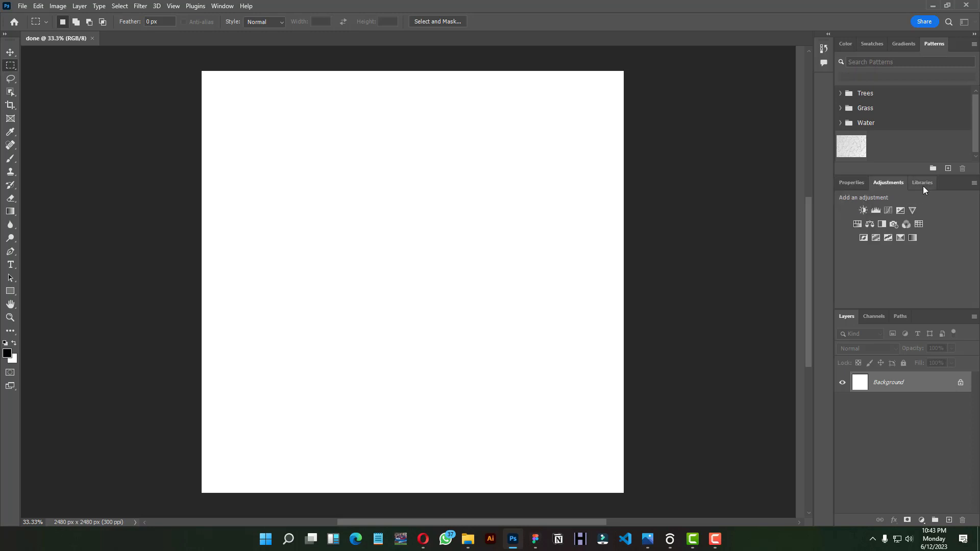
{"action": "left_click", "coordinate": [922, 186]}
{"action": "left_click", "coordinate": [874, 317]}
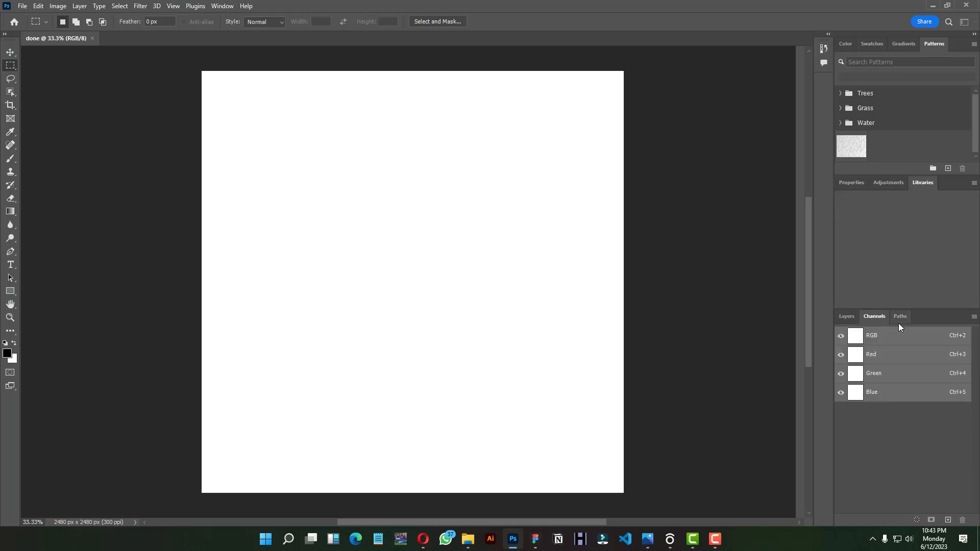
{"action": "left_click", "coordinate": [855, 183]}
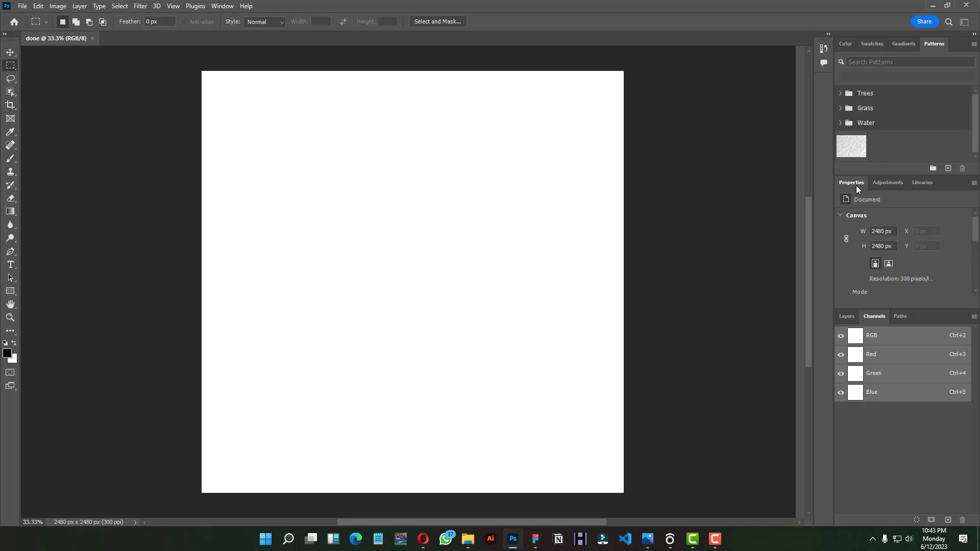
{"action": "left_click", "coordinate": [902, 316]}
{"action": "left_click", "coordinate": [850, 317]}
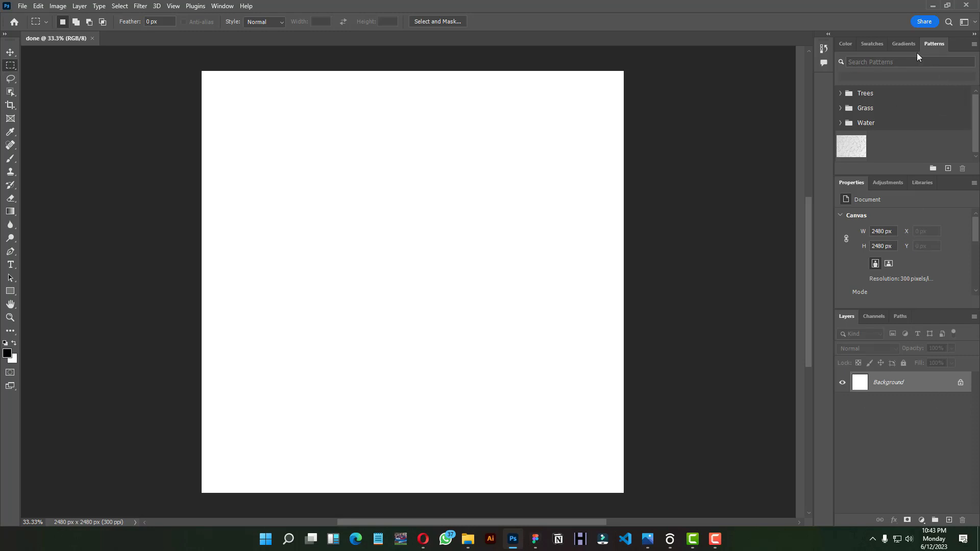
Float the Adjustments, Properties, Gradients, Swatches and Color panels over the canvas area and close the Libraries panel.
{"action": "left_click_drag", "start_coordinate": [889, 182], "coordinate": [769, 203]}
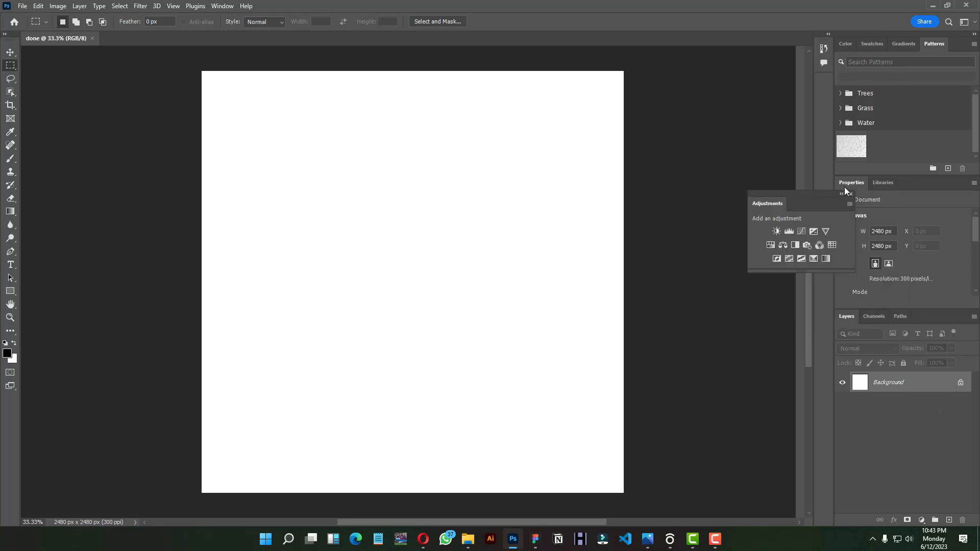
{"action": "left_click_drag", "start_coordinate": [842, 185], "coordinate": [776, 168]}
{"action": "left_click_drag", "start_coordinate": [874, 44], "coordinate": [514, 123]}
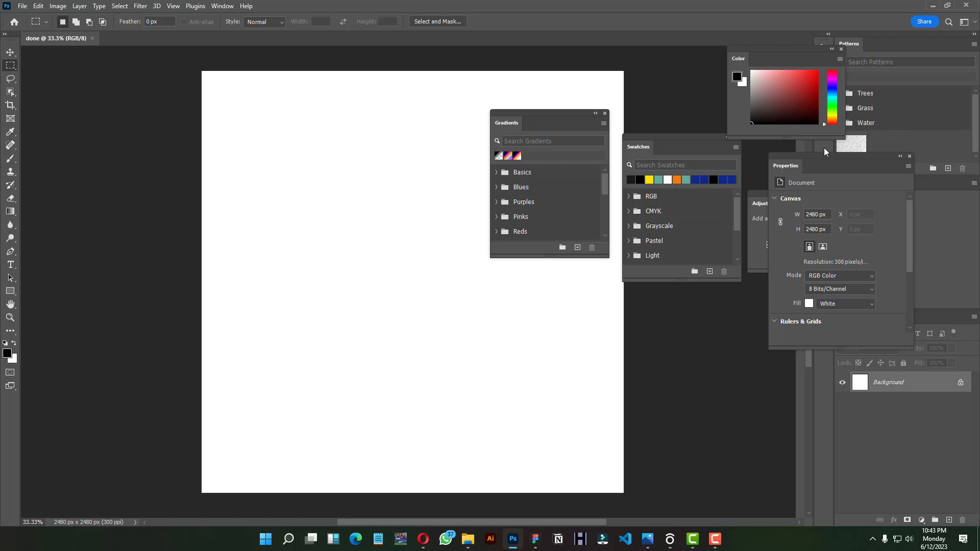
{"action": "left_click_drag", "start_coordinate": [798, 160], "coordinate": [337, 219]}
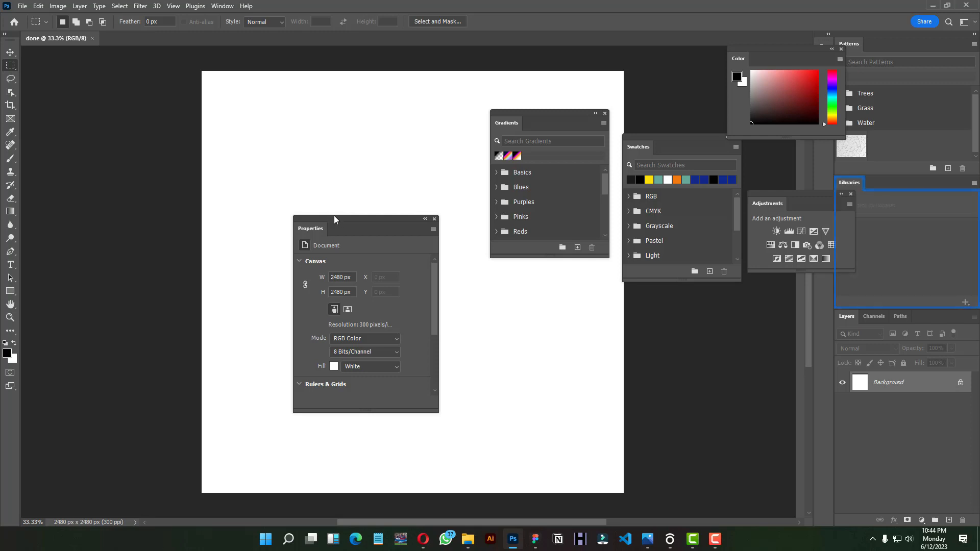
{"action": "right_click", "coordinate": [854, 186]}
{"action": "left_click", "coordinate": [874, 192]}
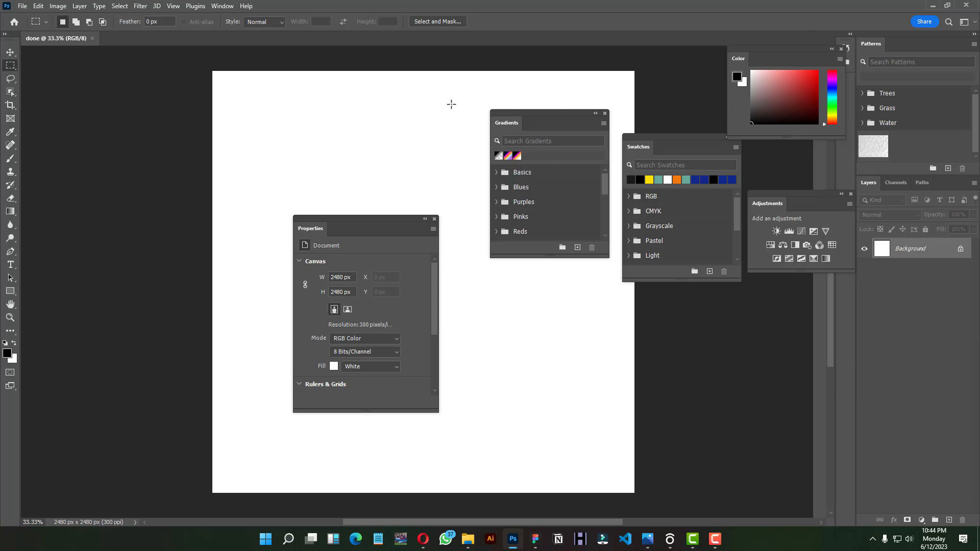
Reset the Essentials workspace to its default panel layout.
{"action": "left_click", "coordinate": [224, 7]}
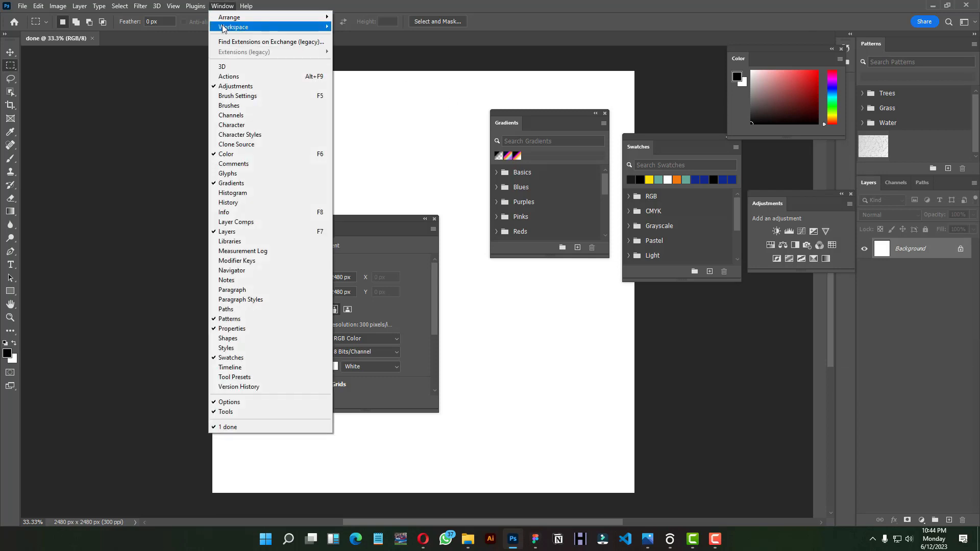
{"action": "mouse_move", "coordinate": [224, 29]}
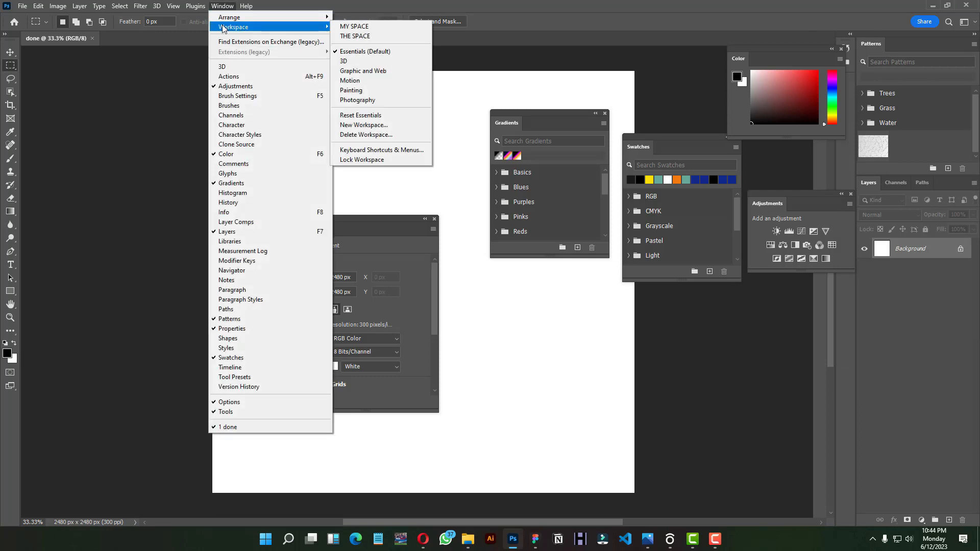
{"action": "left_click", "coordinate": [352, 117]}
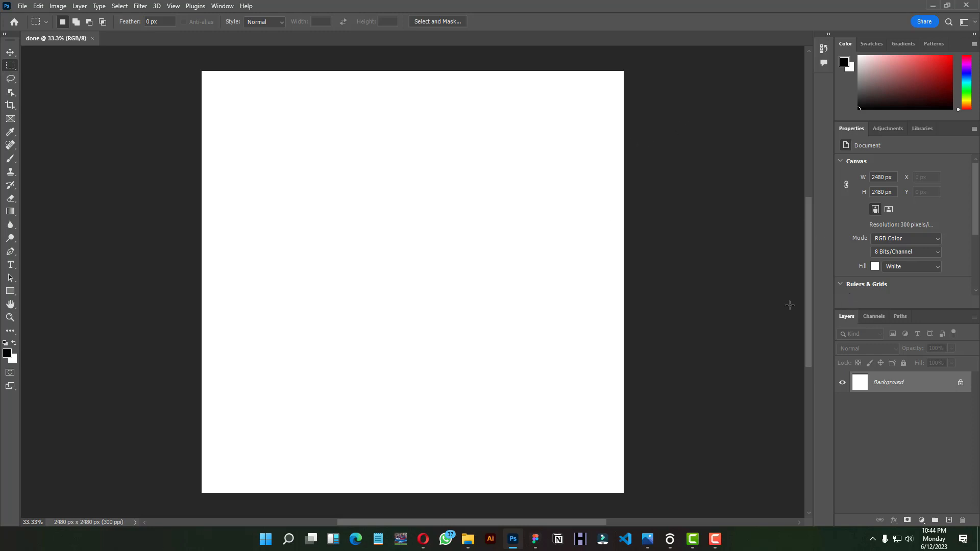
Dock the Layers, Channels and Paths panel group beside the toolbar and widen the column holding Color and Properties.
{"action": "left_click_drag", "start_coordinate": [921, 315], "coordinate": [27, 55]}
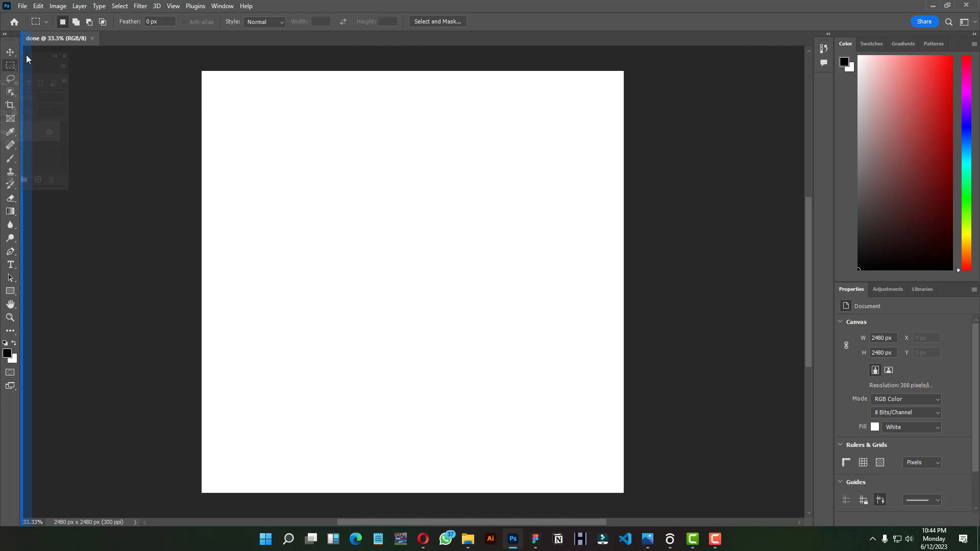
{"action": "left_click_drag", "start_coordinate": [26, 54], "coordinate": [23, 53]}
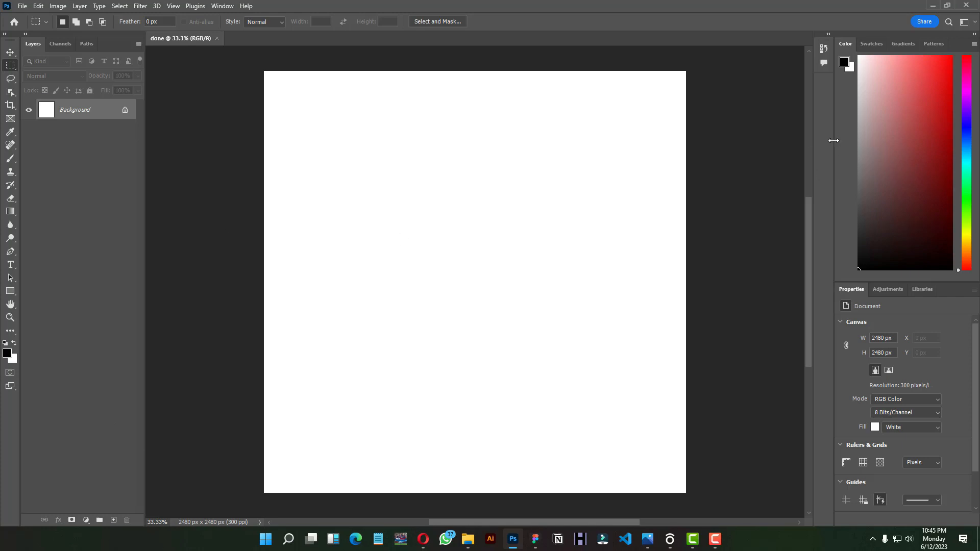
{"action": "left_click_drag", "start_coordinate": [834, 140], "coordinate": [804, 138]}
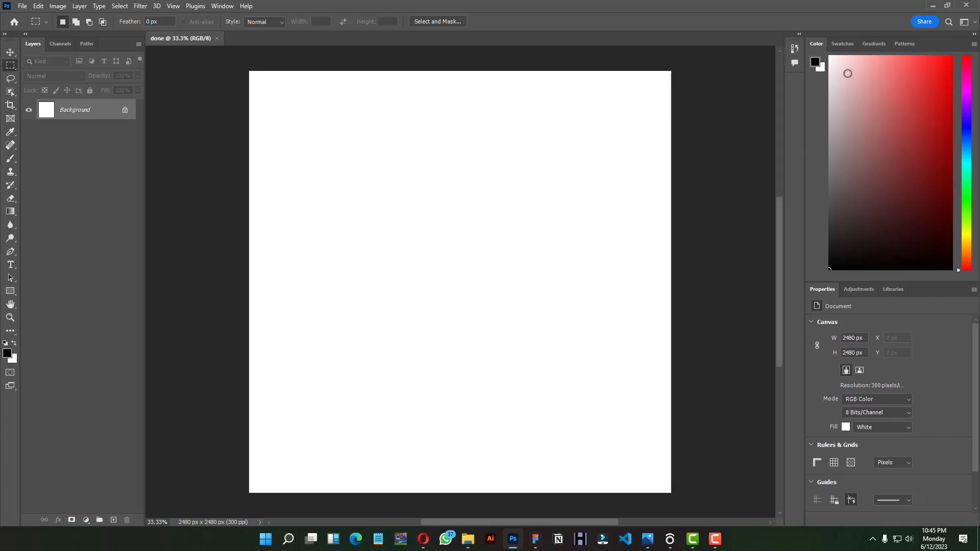
Close the Color panel and look through the remaining Swatches, Gradients and Patterns panels.
{"action": "right_click", "coordinate": [814, 43]}
{"action": "left_click", "coordinate": [825, 50]}
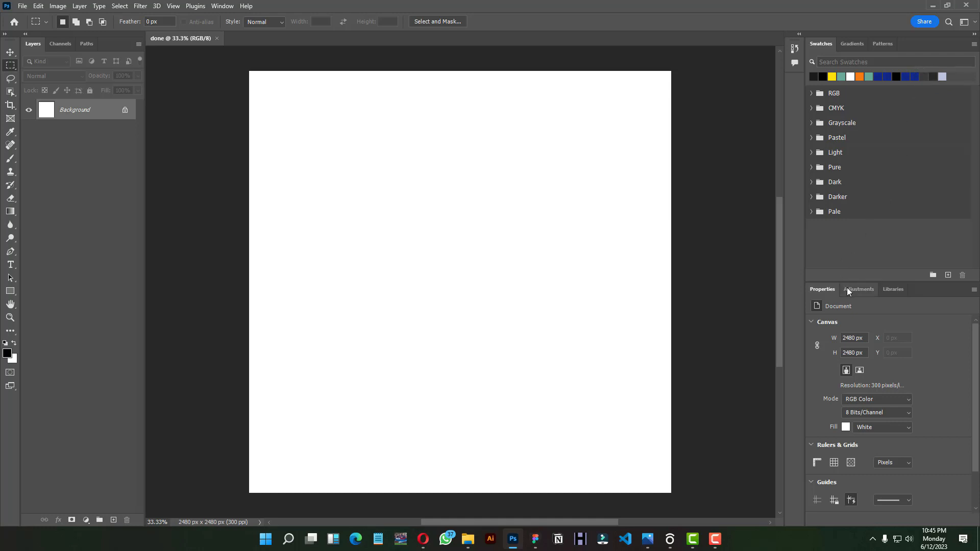
{"action": "left_click", "coordinate": [855, 45]}
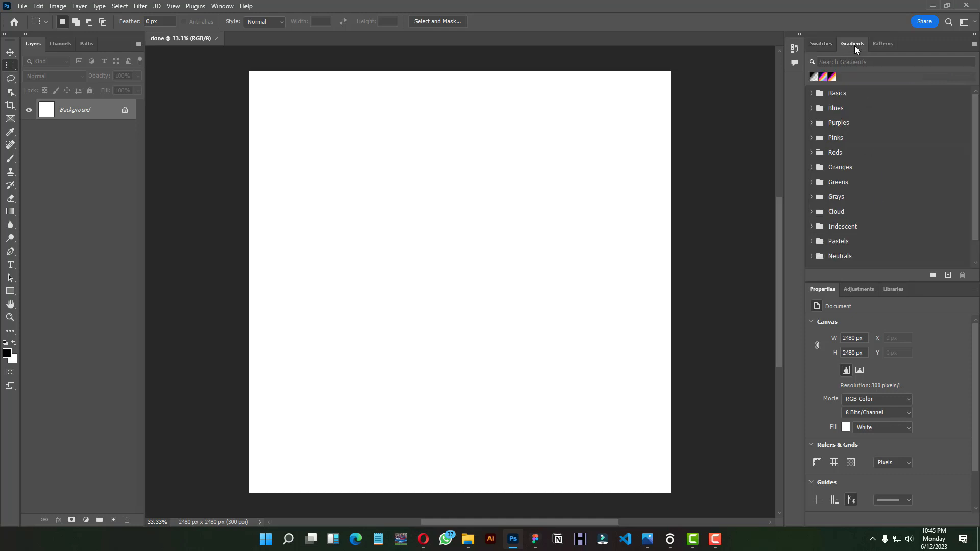
{"action": "left_click", "coordinate": [883, 45]}
{"action": "left_click", "coordinate": [825, 46]}
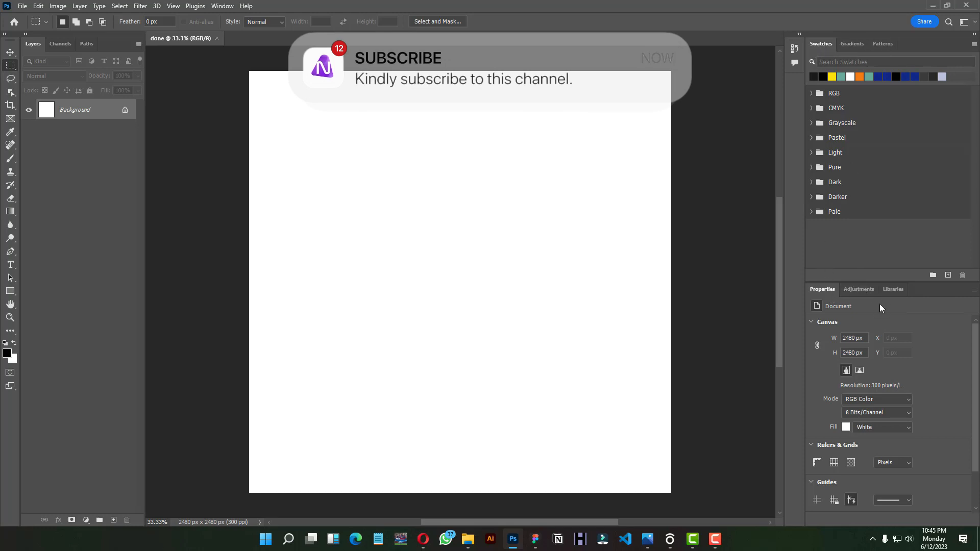
Show the Character panel and dock it above the Swatches, Gradients and Patterns group.
{"action": "left_click", "coordinate": [221, 6]}
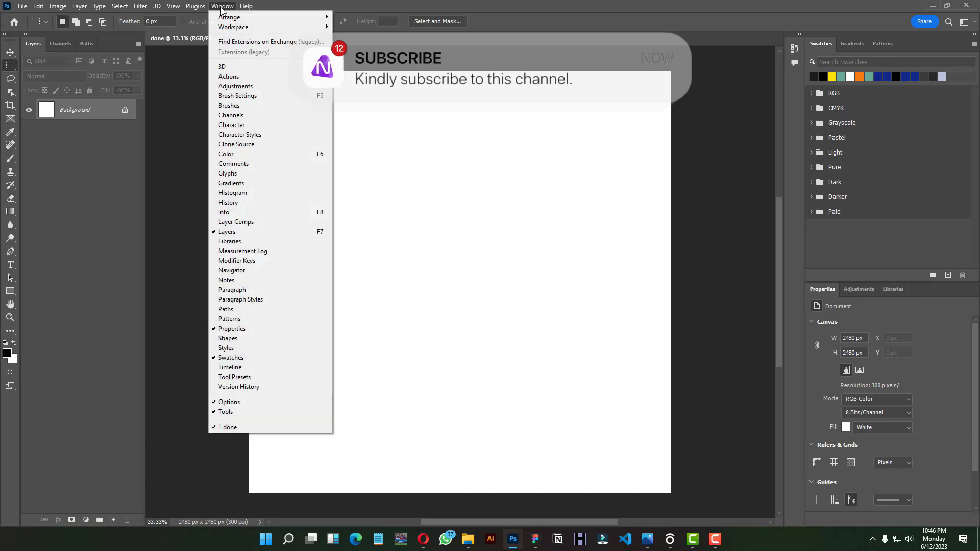
{"action": "left_click", "coordinate": [233, 127]}
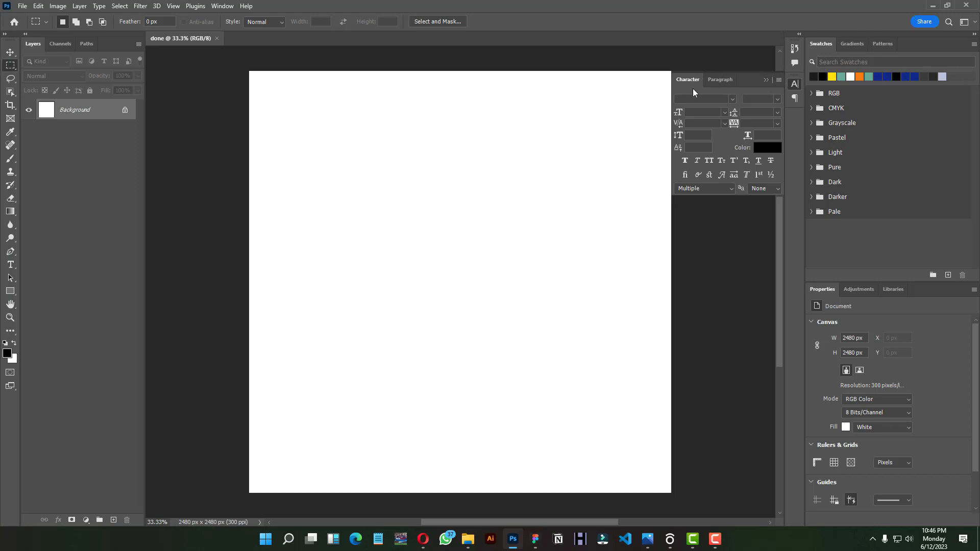
{"action": "left_click_drag", "start_coordinate": [909, 42], "coordinate": [884, 37]}
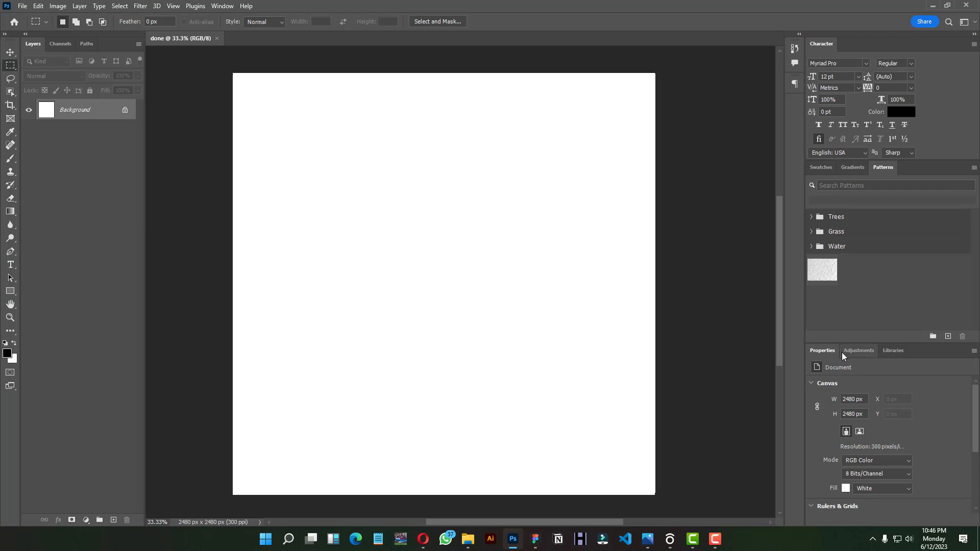
Dock the Gradients and Patterns panels as icons in the collapsed dock and move the Properties panel above Character.
{"action": "left_click", "coordinate": [823, 168]}
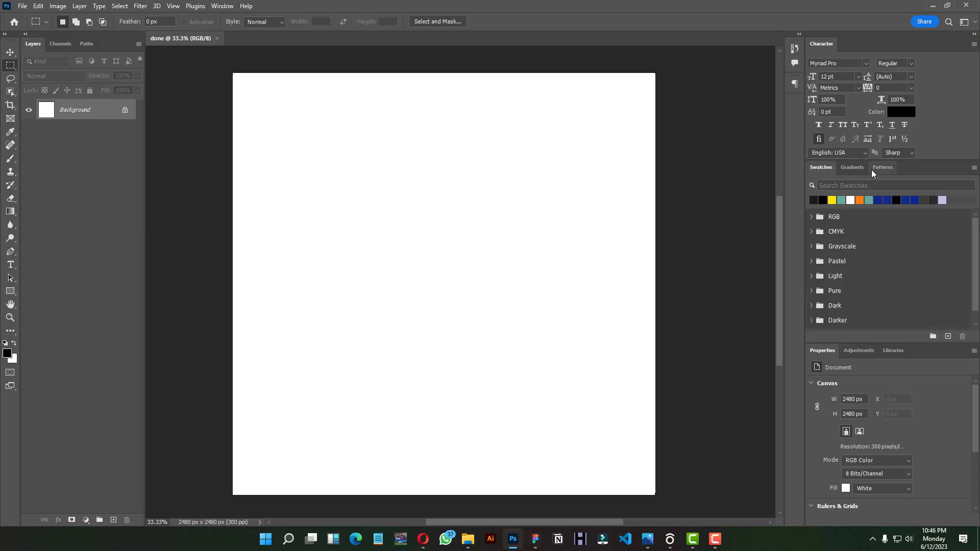
{"action": "left_click_drag", "start_coordinate": [852, 167], "coordinate": [792, 99]}
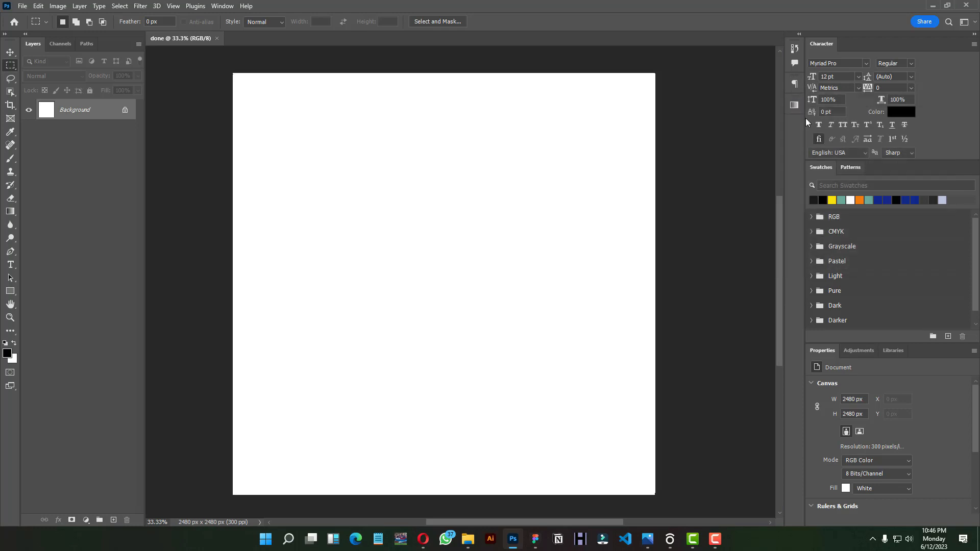
{"action": "left_click_drag", "start_coordinate": [850, 167], "coordinate": [796, 125]}
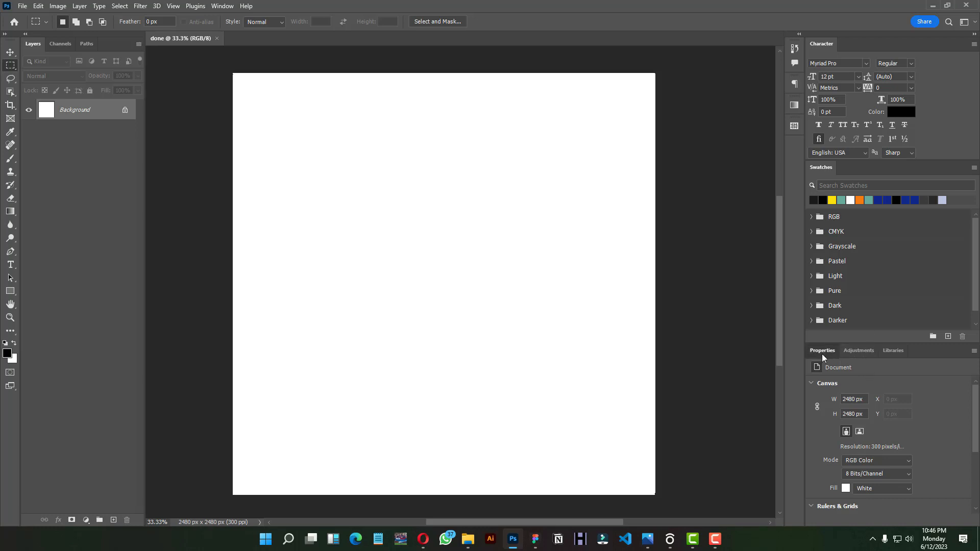
{"action": "left_click_drag", "start_coordinate": [822, 352], "coordinate": [826, 36]}
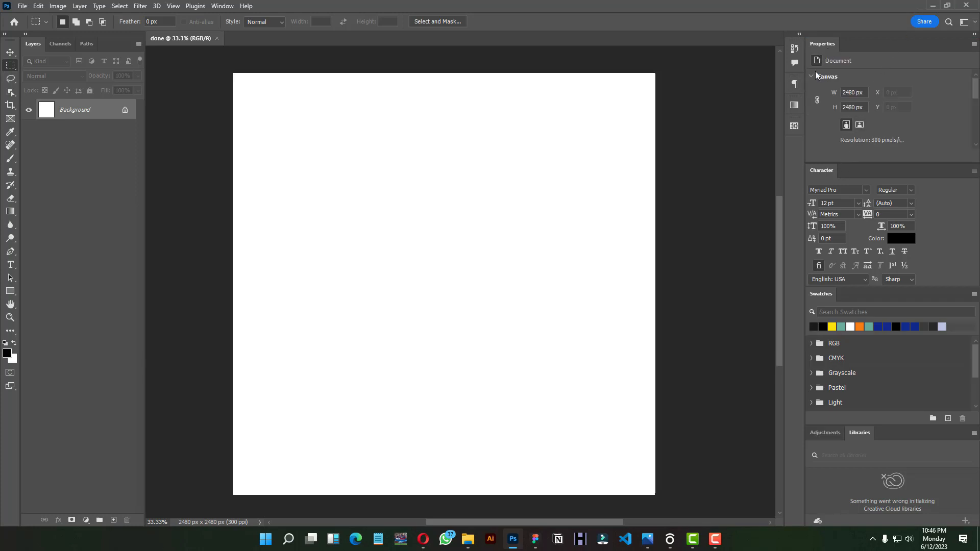
Close the Libraries and Adjustments panels, and move the Character panel up to the Properties panel.
{"action": "right_click", "coordinate": [859, 432]}
{"action": "left_click", "coordinate": [873, 437]}
{"action": "right_click", "coordinate": [832, 437]}
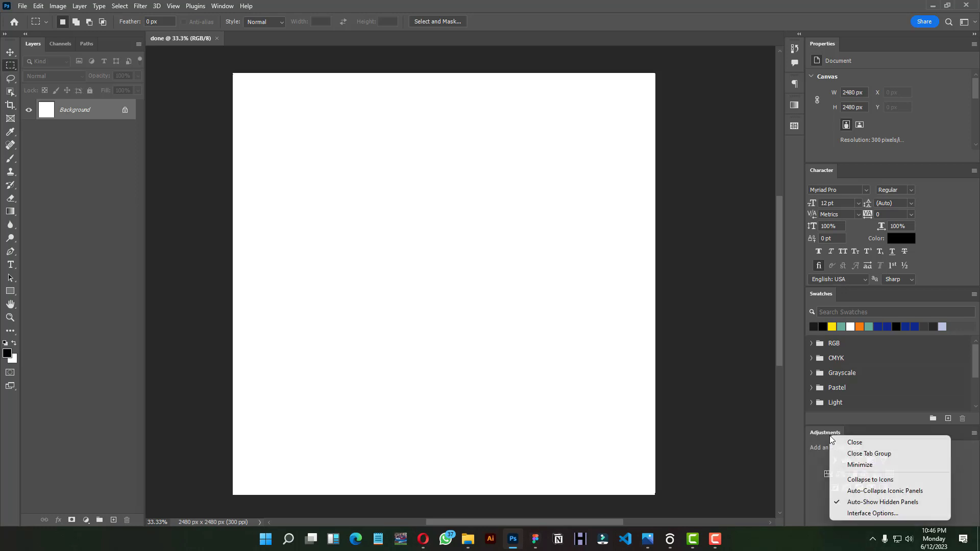
{"action": "left_click", "coordinate": [849, 442]}
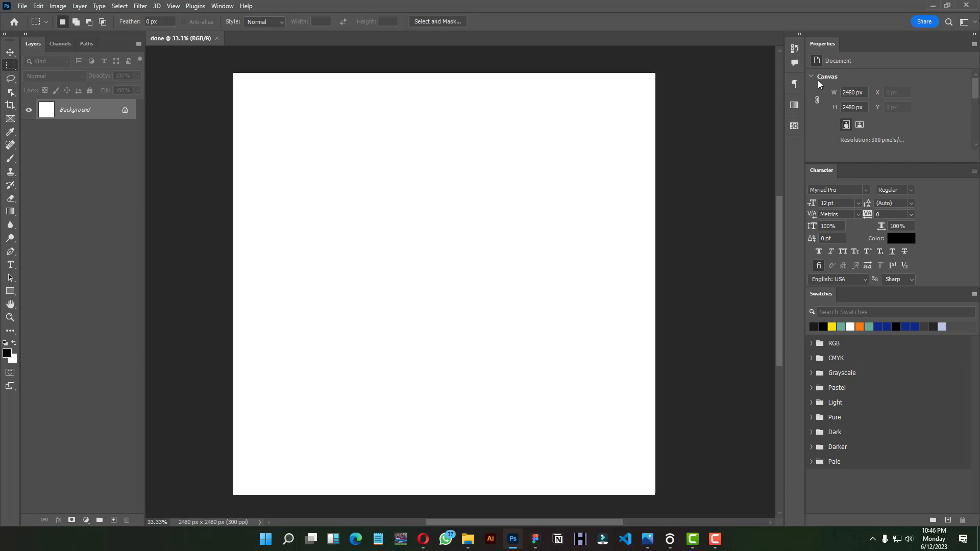
{"action": "left_click_drag", "start_coordinate": [827, 165], "coordinate": [827, 42]}
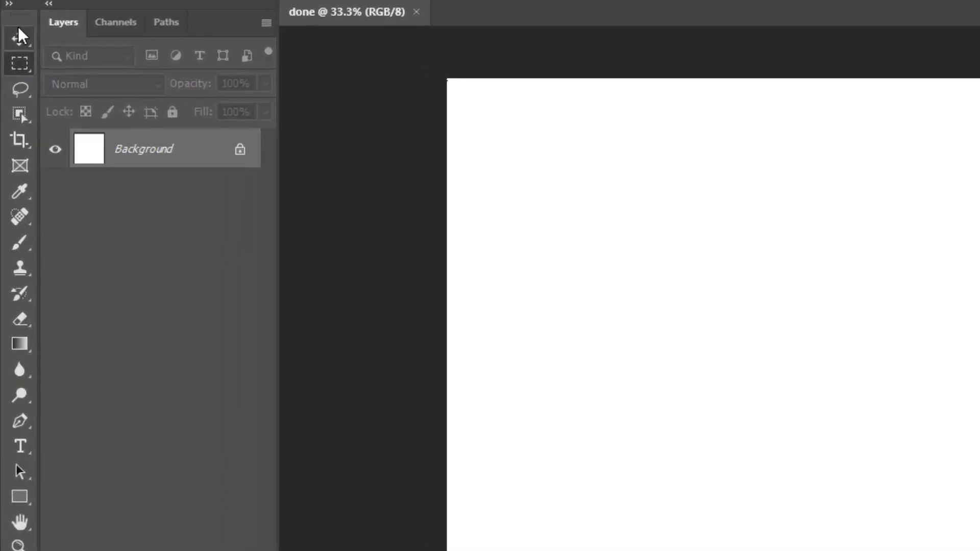
Draw a black rectangle about 1364 by 1451 px near the middle of the canvas with the Rectangle tool.
{"action": "left_click", "coordinate": [17, 37]}
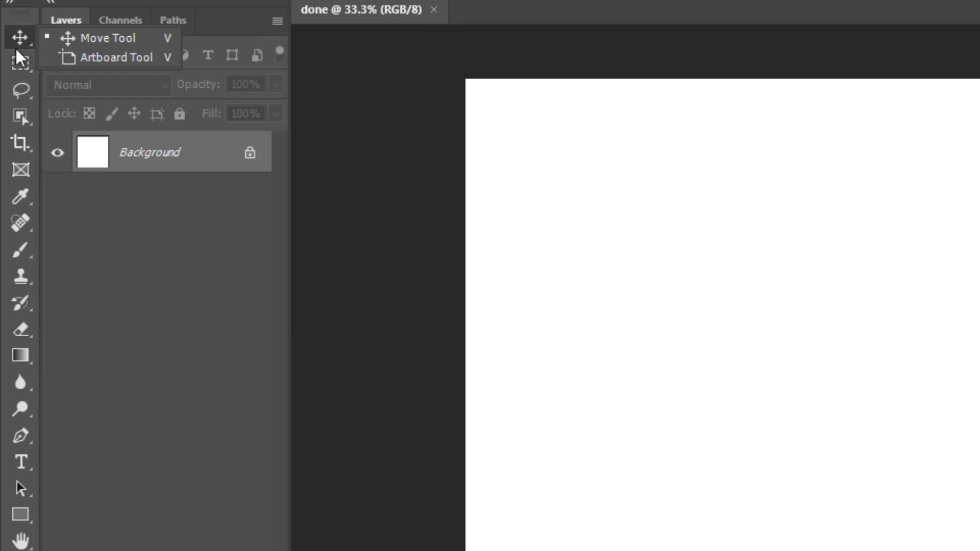
{"action": "left_click", "coordinate": [24, 510]}
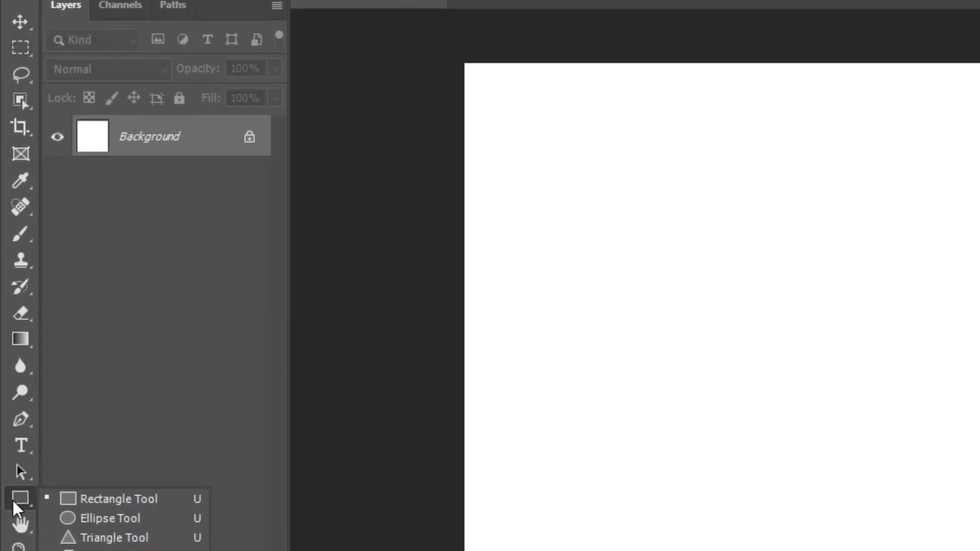
{"action": "left_click", "coordinate": [23, 517]}
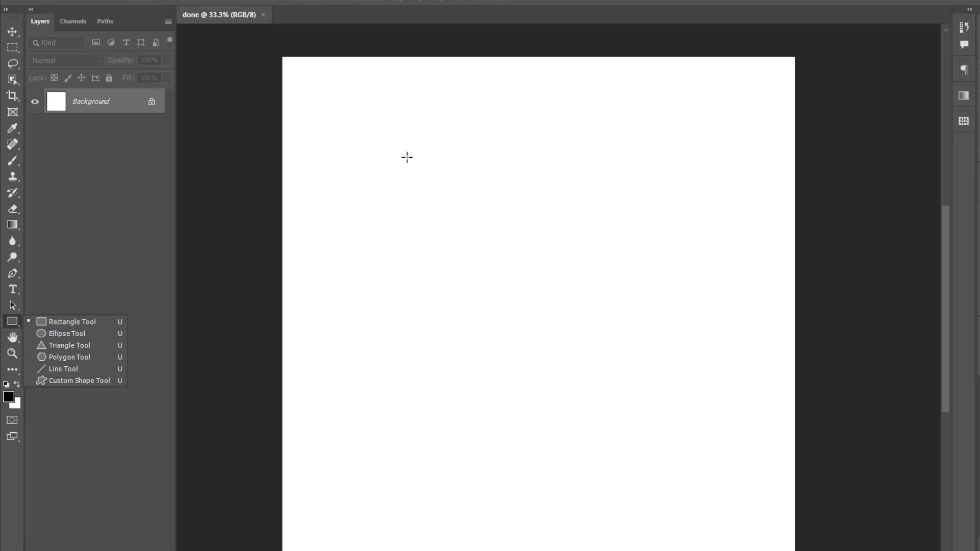
{"action": "left_click_drag", "start_coordinate": [398, 145], "coordinate": [679, 444]}
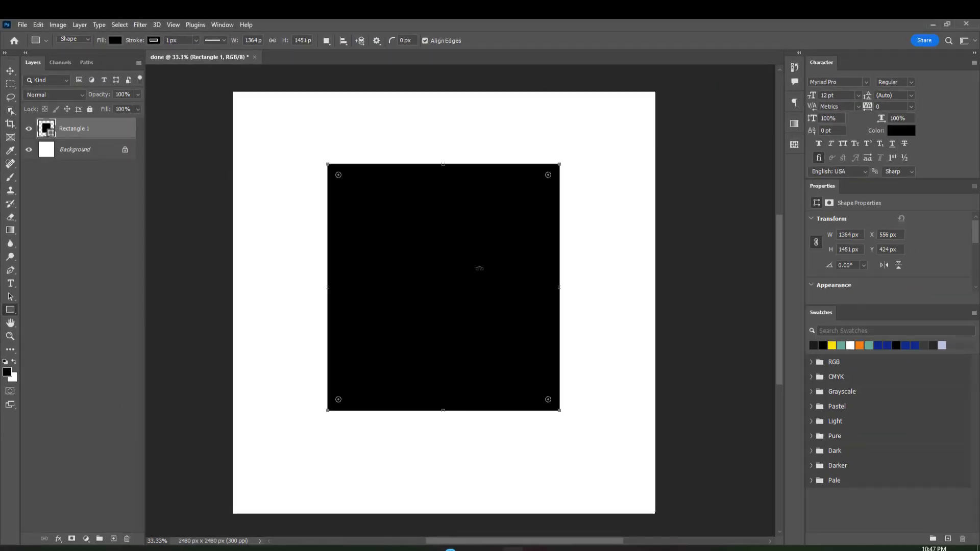
Reposition the rectangle with the Move tool, leaving it lower on the canvas at about X 558 px, Y 596 px.
{"action": "left_click", "coordinate": [8, 71]}
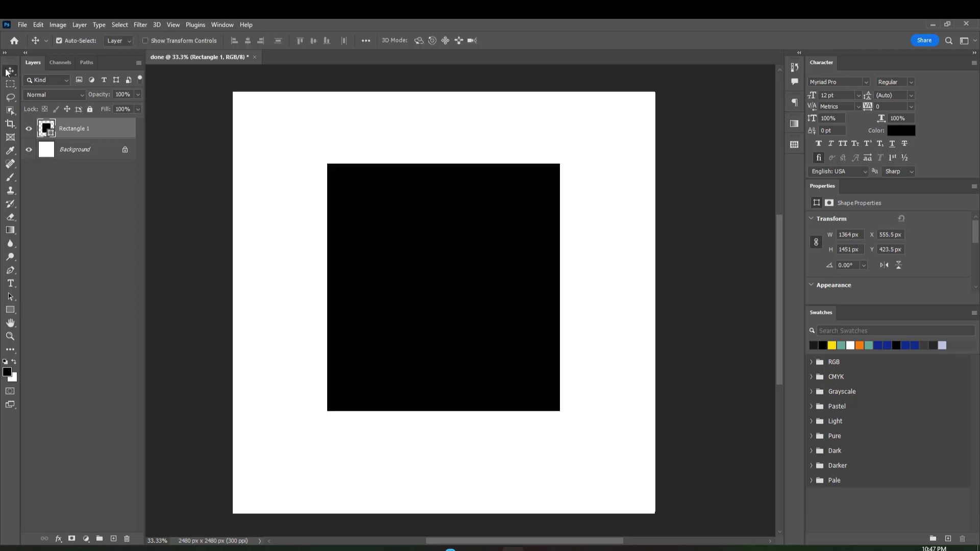
{"action": "left_click_drag", "start_coordinate": [419, 189], "coordinate": [420, 223]}
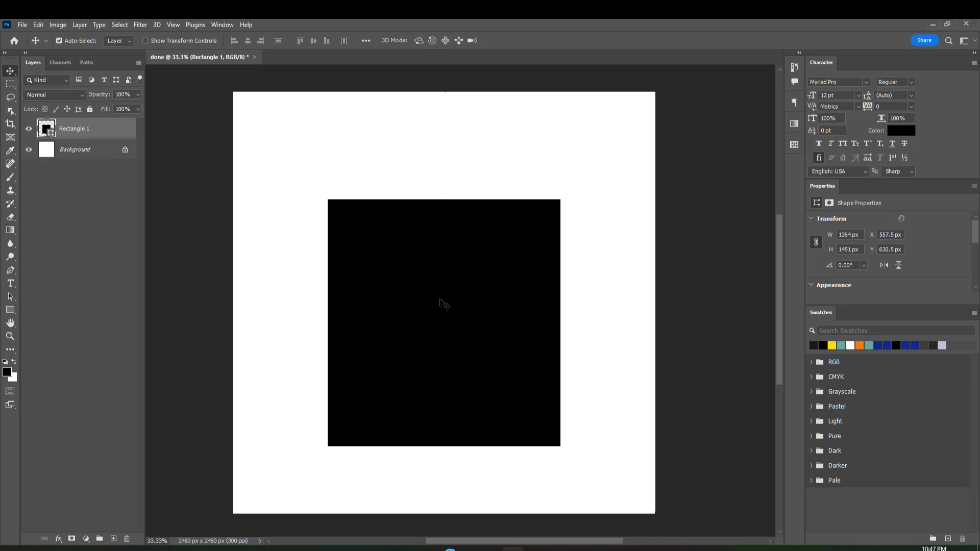
{"action": "mouse_move", "coordinate": [442, 304]}
{"action": "left_mouse_down"}
{"action": "mouse_move", "coordinate": [442, 274]}
{"action": "mouse_move", "coordinate": [440, 298]}
{"action": "left_mouse_up"}
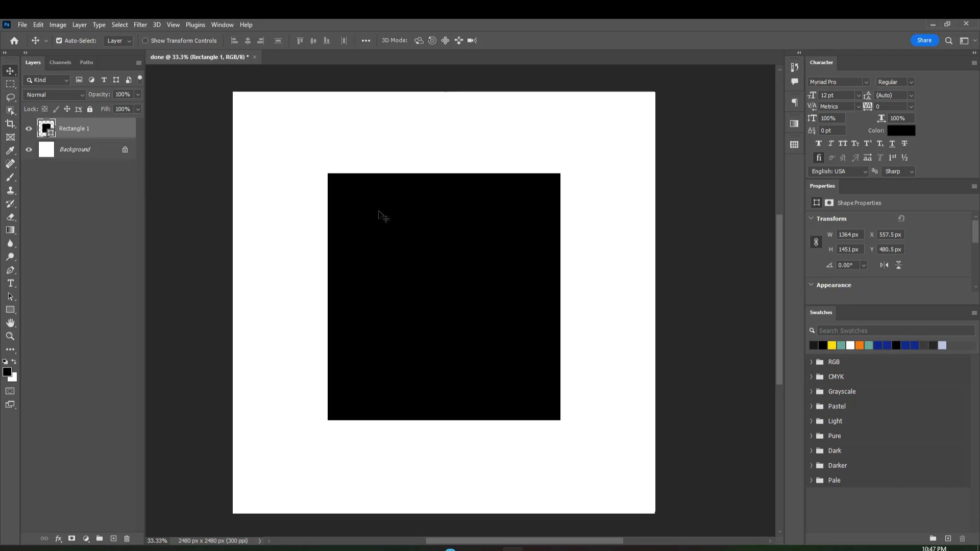
{"action": "mouse_move", "coordinate": [381, 213]}
{"action": "left_mouse_down"}
{"action": "mouse_move", "coordinate": [407, 178]}
{"action": "mouse_move", "coordinate": [394, 200]}
{"action": "mouse_move", "coordinate": [399, 271]}
{"action": "mouse_move", "coordinate": [381, 225]}
{"action": "left_mouse_up"}
{"action": "left_click_drag", "start_coordinate": [433, 164], "coordinate": [400, 274]}
{"action": "left_click_drag", "start_coordinate": [427, 307], "coordinate": [420, 288]}
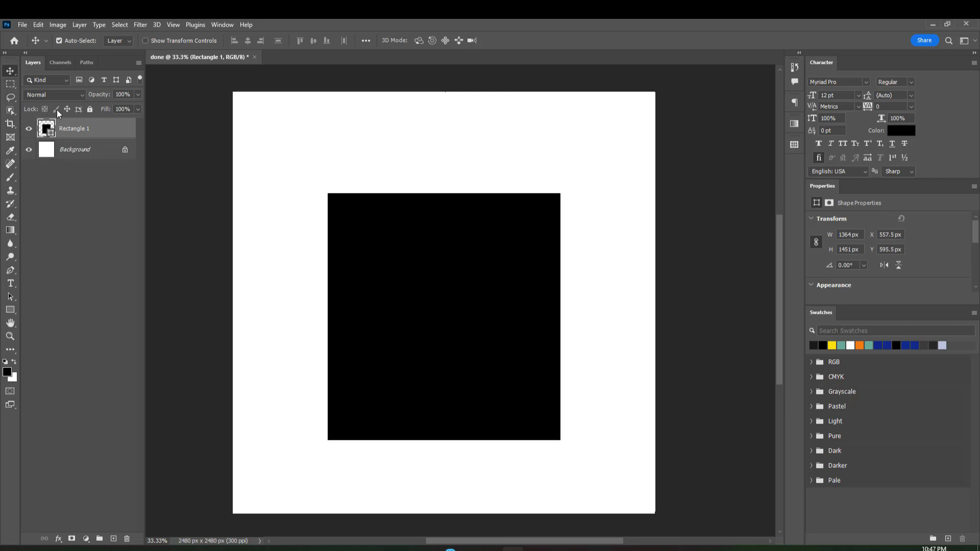
Draw and delete a trial ellipse, and draw a circle about 954 px wide over the rectangle's upper-left corner with the Ellipse tool.
{"action": "left_click", "coordinate": [10, 310]}
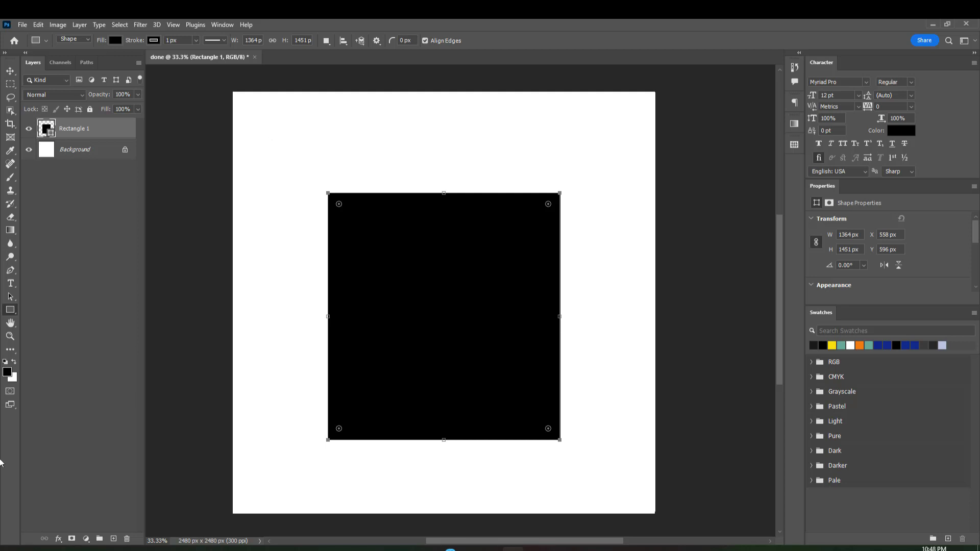
{"action": "right_click", "coordinate": [11, 312]}
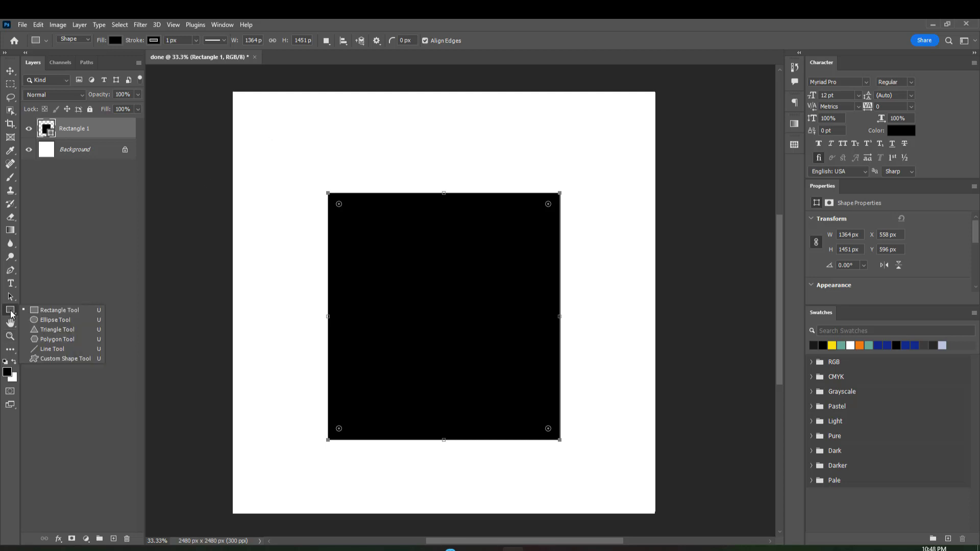
{"action": "left_click", "coordinate": [41, 319]}
{"action": "left_click_drag", "start_coordinate": [266, 131], "coordinate": [372, 225]}
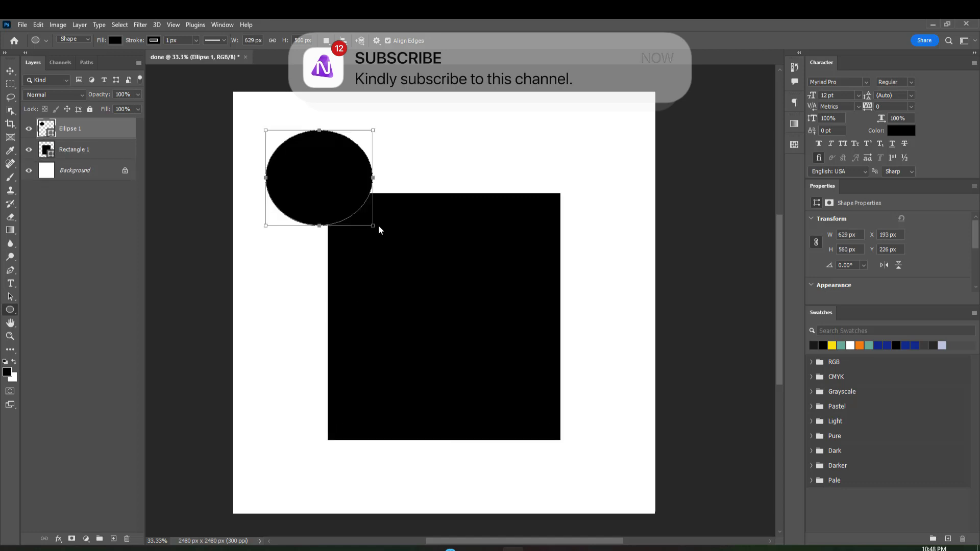
{"action": "left_click_drag", "start_coordinate": [373, 225], "coordinate": [379, 211]}
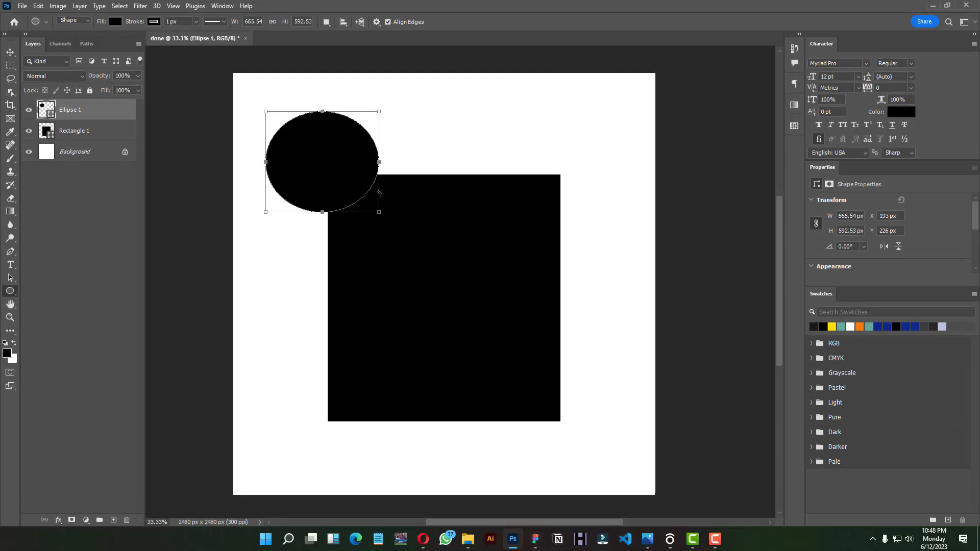
{"action": "key", "text": "Delete"}
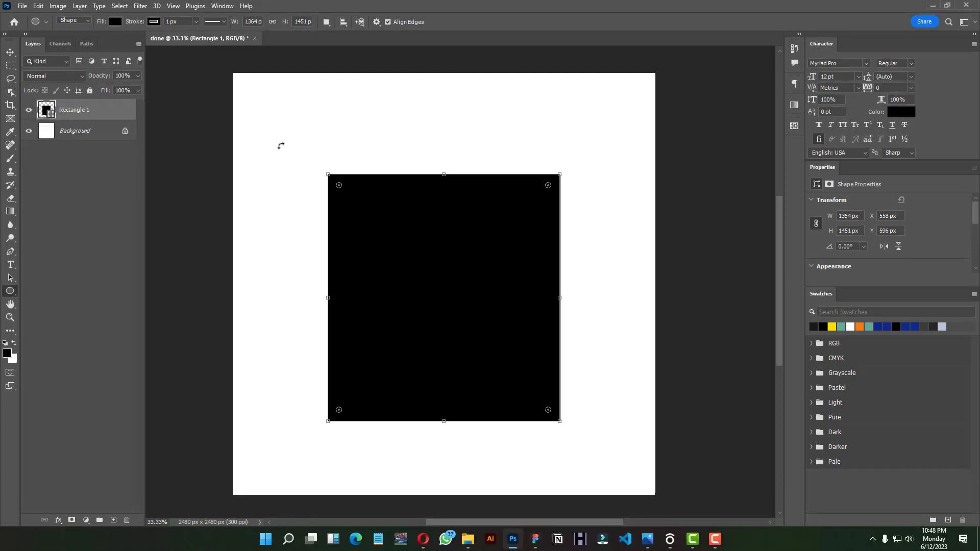
{"action": "left_click_drag", "start_coordinate": [279, 119], "coordinate": [434, 302]}
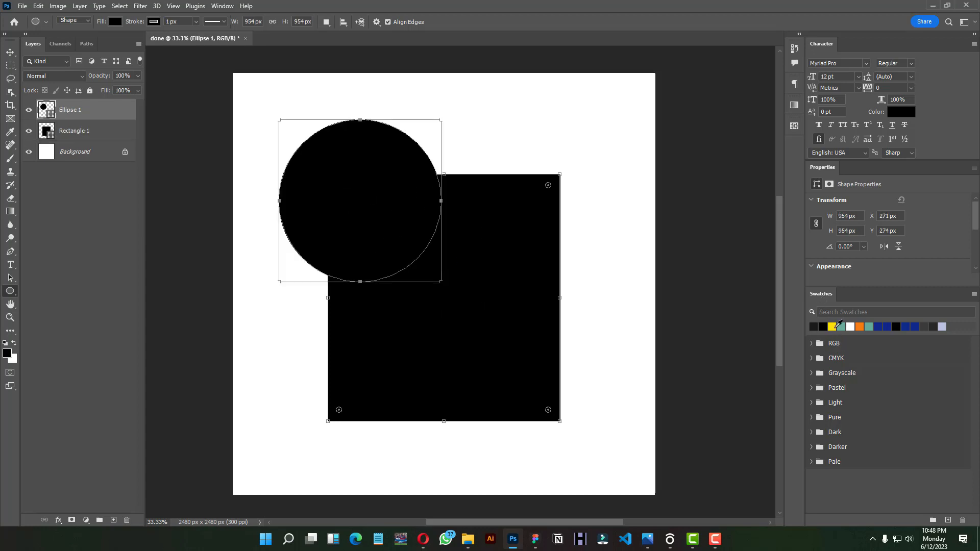
Try several recent swatches as the circle's fill, finishing on teal green.
{"action": "left_click", "coordinate": [832, 327]}
{"action": "left_click", "coordinate": [841, 327]}
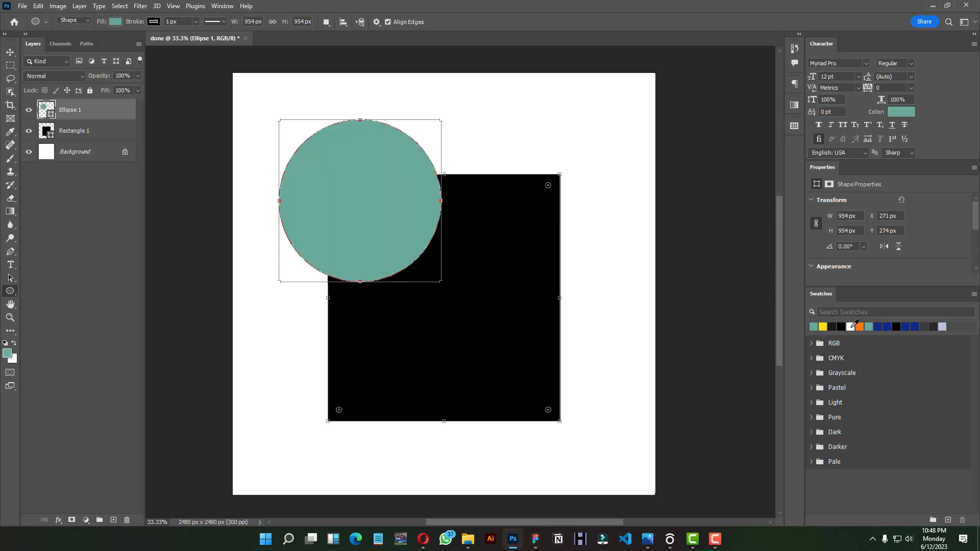
{"action": "left_click", "coordinate": [852, 327]}
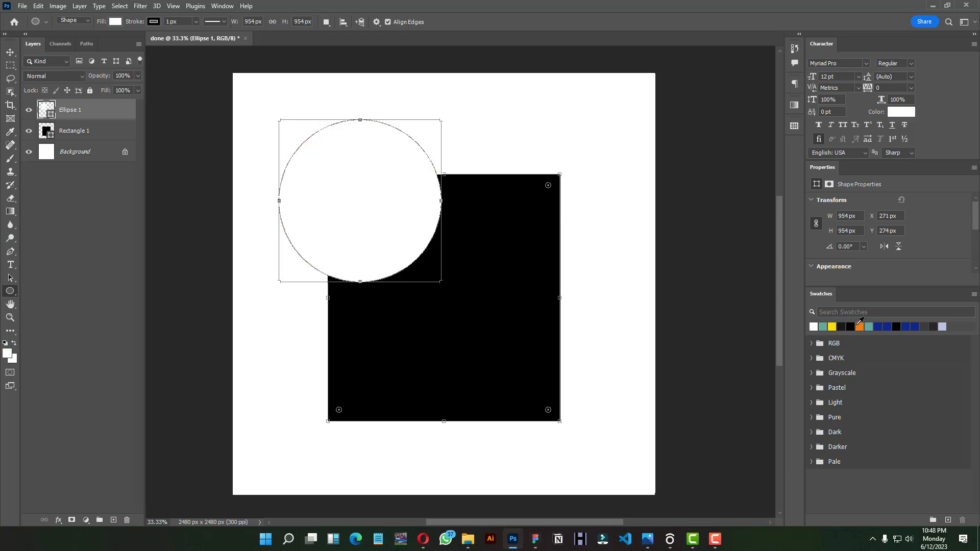
{"action": "left_click", "coordinate": [859, 326]}
{"action": "left_click", "coordinate": [868, 326]}
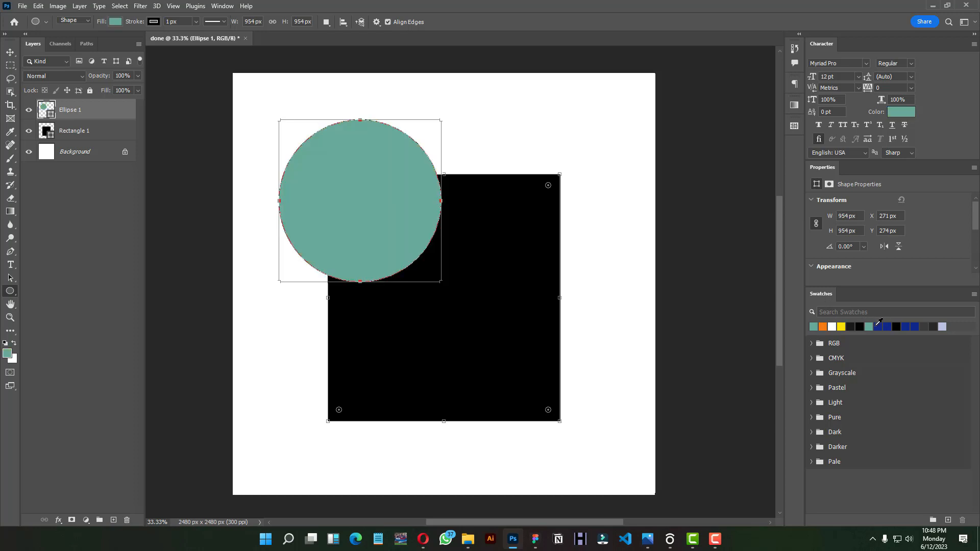
Group the Swatches panel with the Character panel above Properties.
{"action": "left_click", "coordinate": [10, 52]}
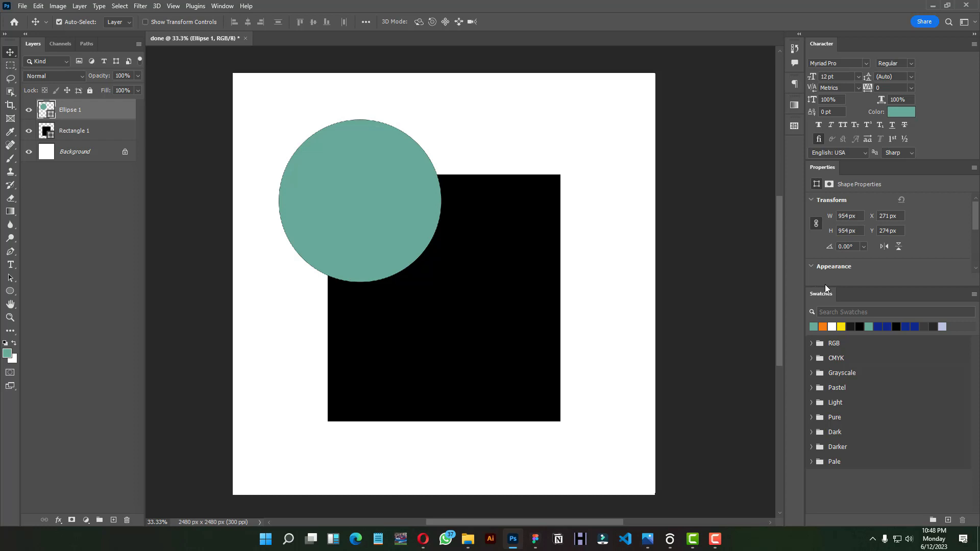
{"action": "left_click", "coordinate": [813, 266]}
{"action": "scroll", "coordinate": [853, 234], "scroll_direction": "down", "scroll_amount": 2}
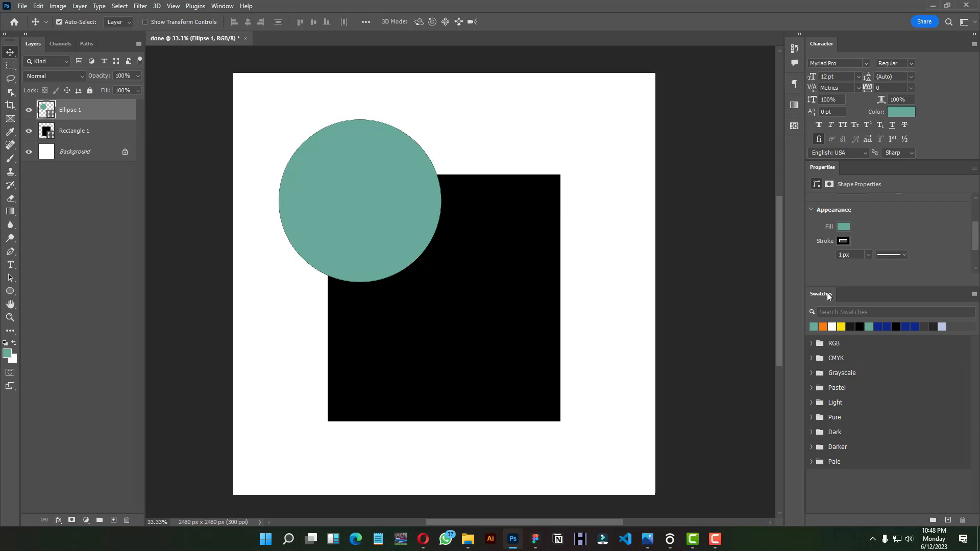
{"action": "left_click_drag", "start_coordinate": [812, 292], "coordinate": [851, 61]}
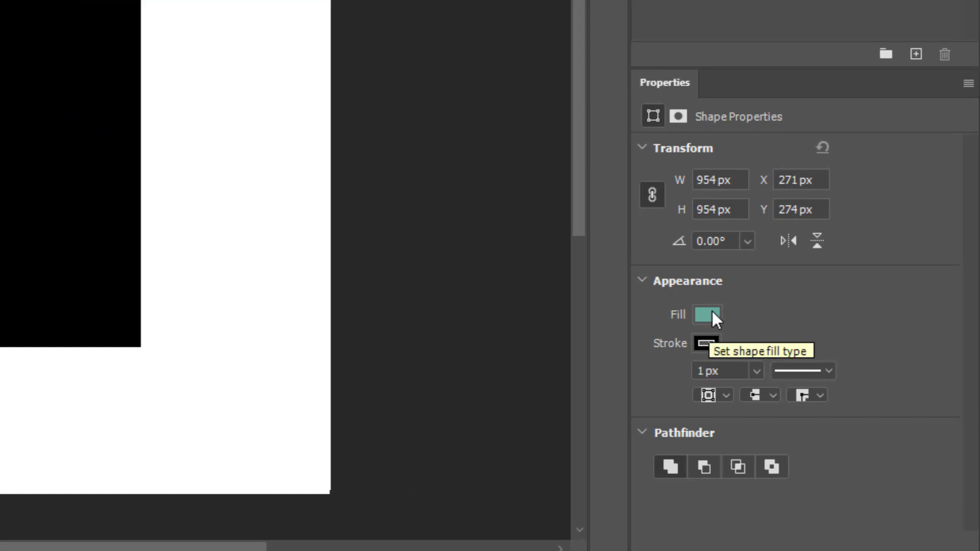
Move the circle slightly up and left, and give it a 10 px dark blue stroke.
{"action": "left_click_drag", "start_coordinate": [339, 204], "coordinate": [332, 197]}
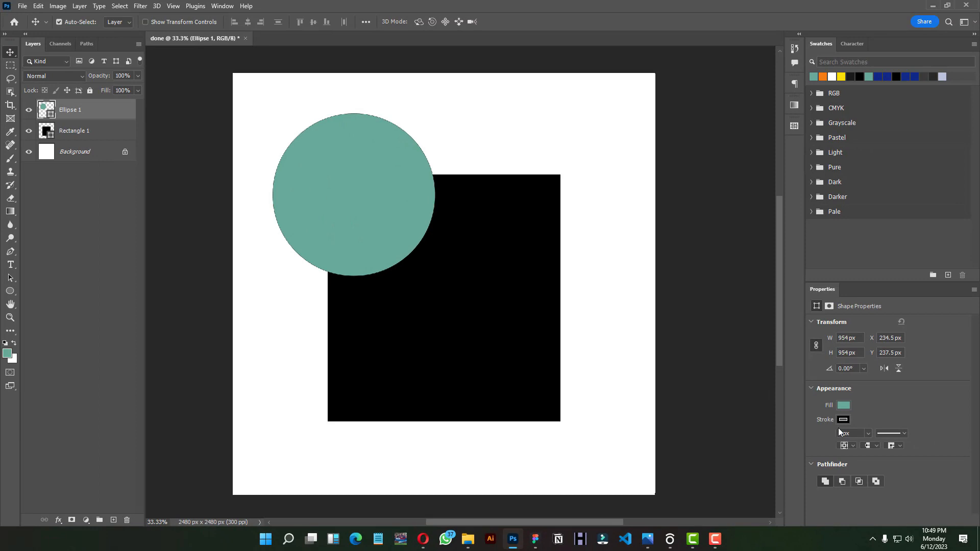
{"action": "left_click", "coordinate": [843, 420]}
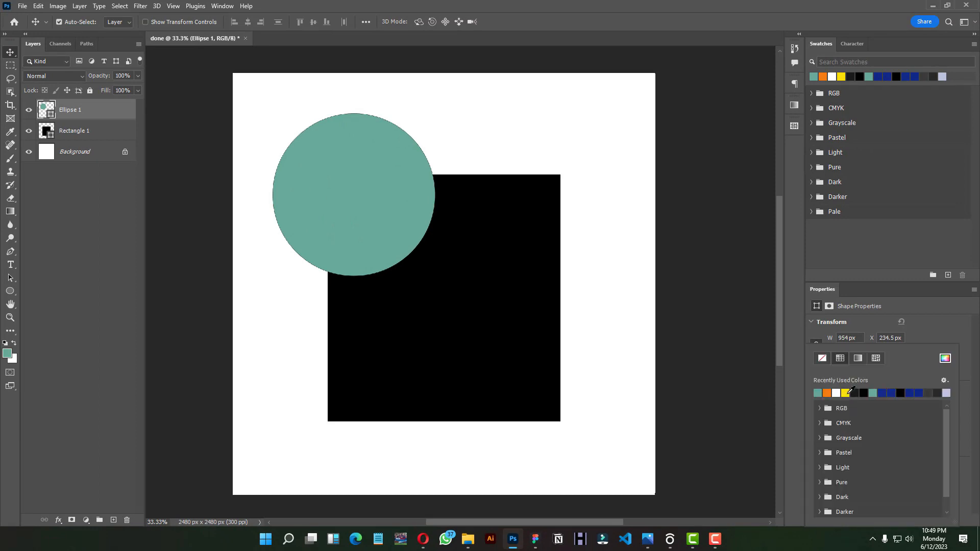
{"action": "left_click", "coordinate": [845, 392]}
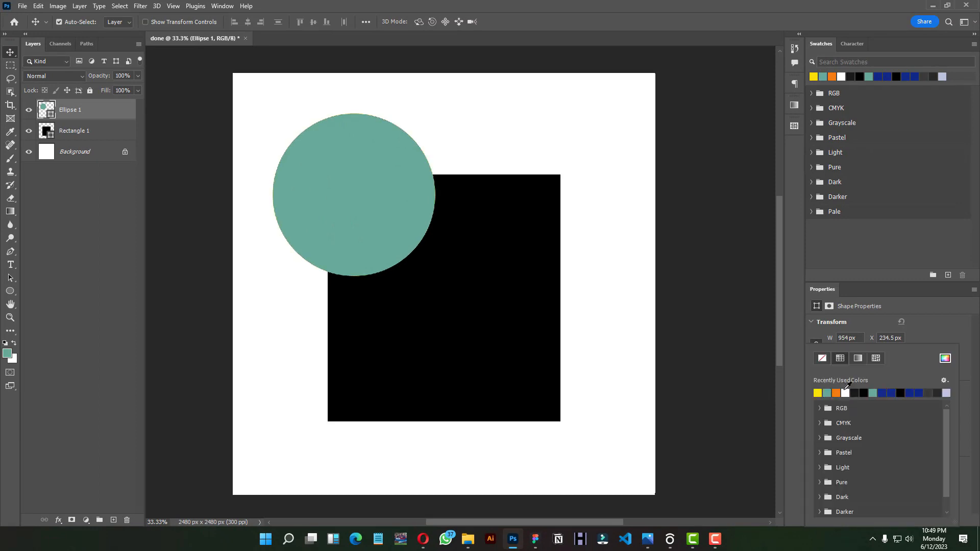
{"action": "left_click", "coordinate": [909, 391]}
{"action": "left_click", "coordinate": [964, 391]}
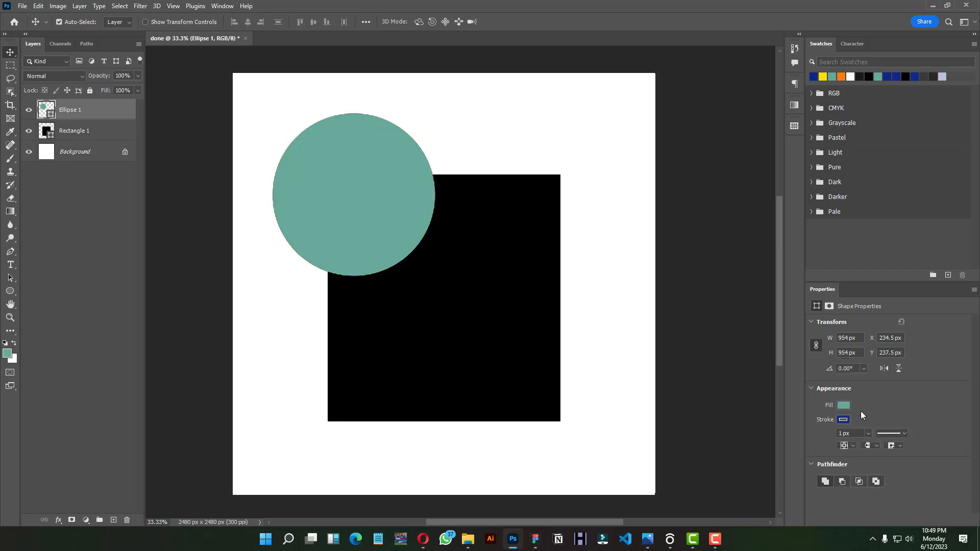
{"action": "left_click", "coordinate": [847, 433]}
{"action": "type", "text": "10"}
{"action": "key", "text": "Return"}
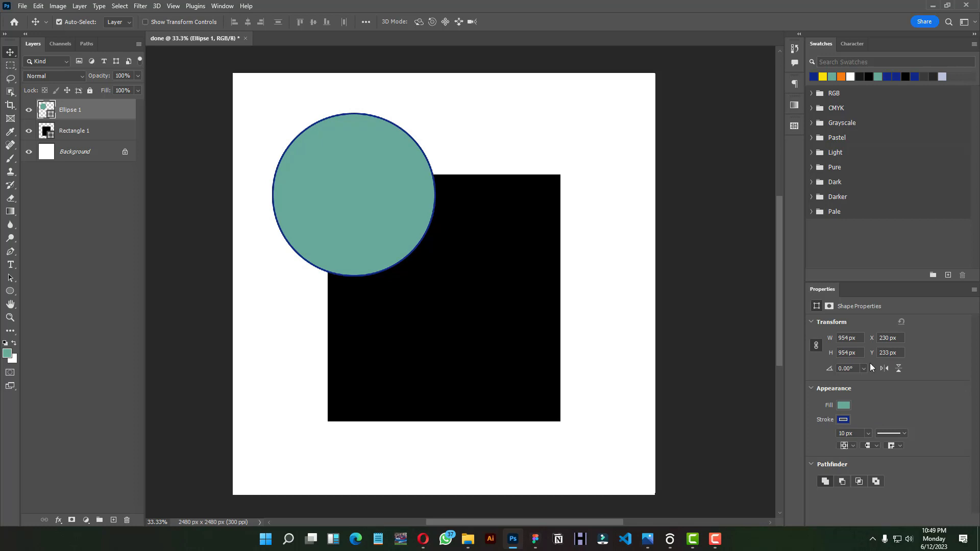
Inspect the circle's outline at 100% zoom and change its stroke color to orange.
{"action": "key", "text": "ctrl+1"}
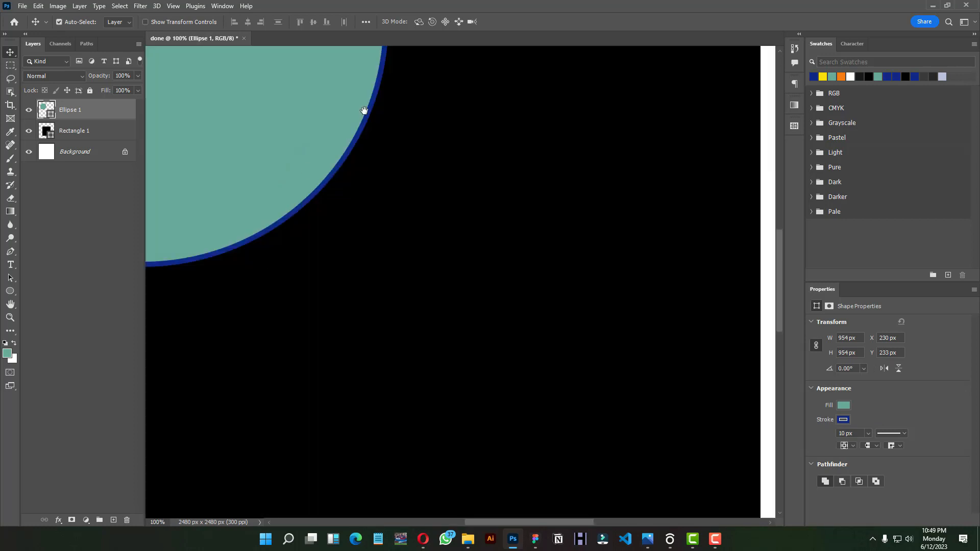
{"action": "left_click_drag", "start_coordinate": [364, 110], "coordinate": [514, 348]}
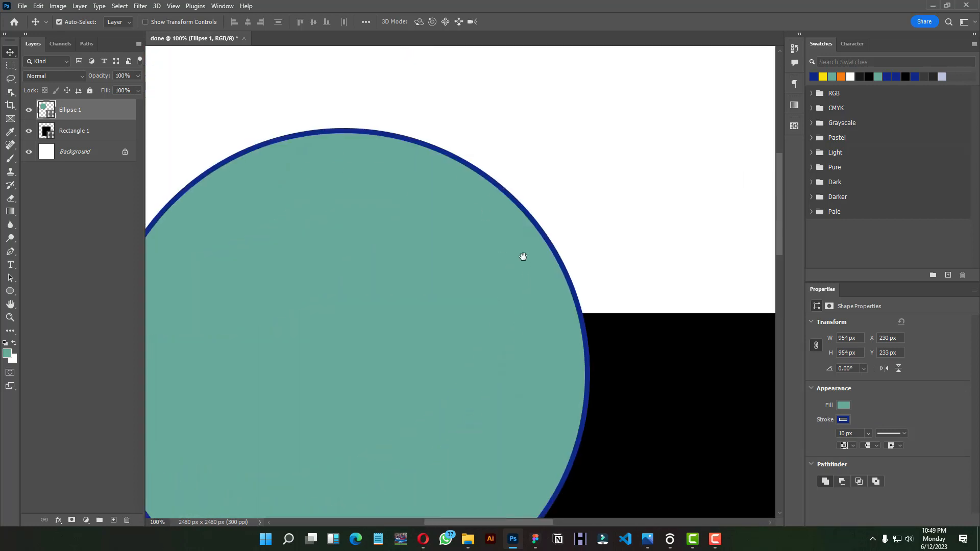
{"action": "left_click_drag", "start_coordinate": [279, 238], "coordinate": [391, 100]}
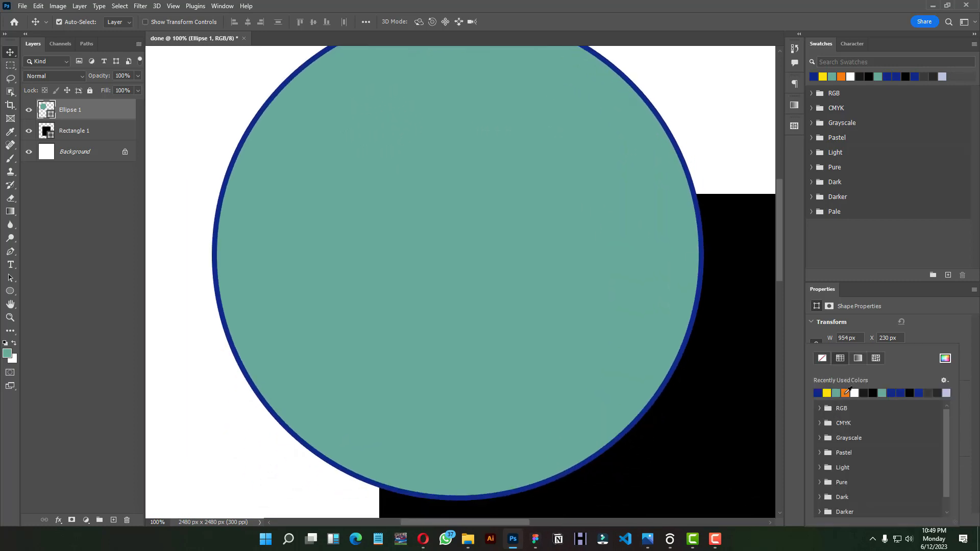
{"action": "left_click", "coordinate": [845, 393]}
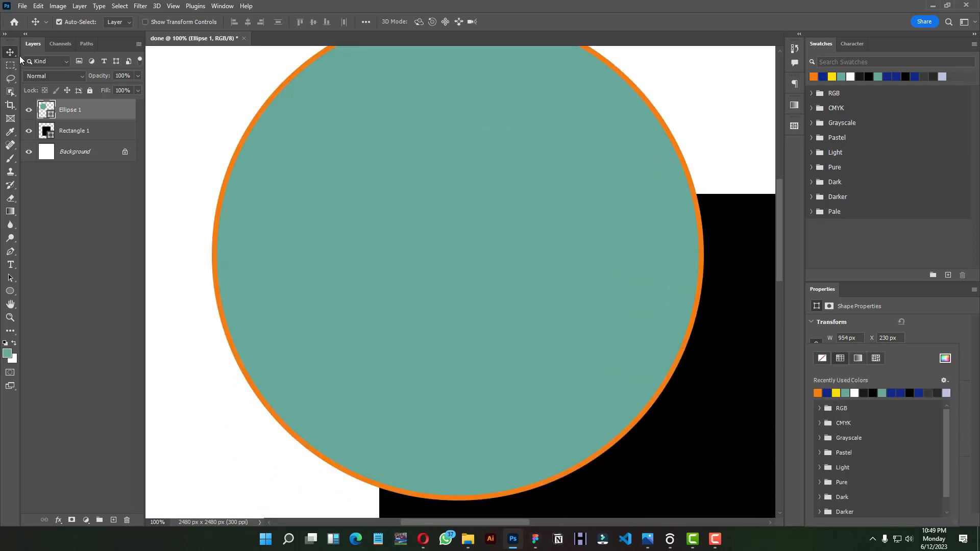
{"action": "left_click", "coordinate": [378, 176]}
{"action": "key", "text": "ctrl+0"}
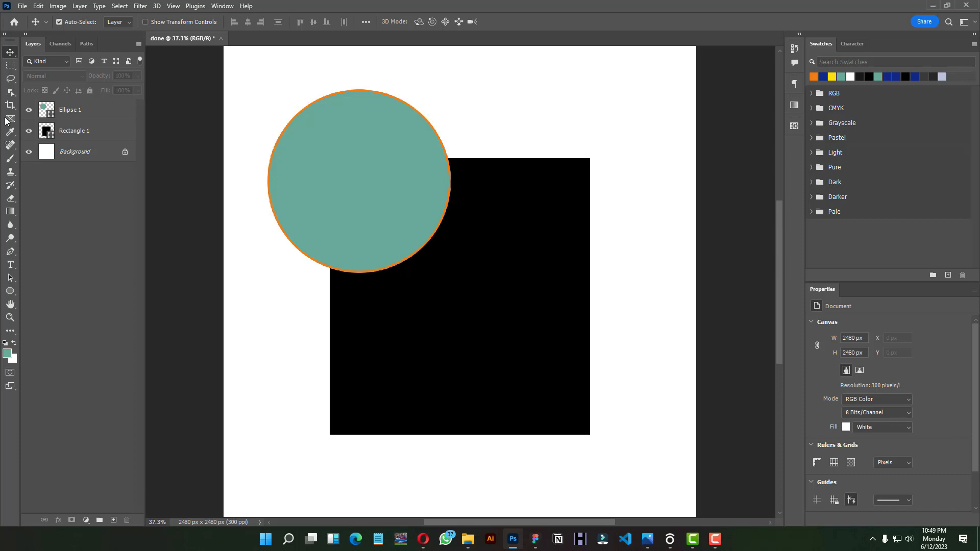
Move the circle down and right to about X 303 px, Y 281 px, and place the Rectangle 1 layer above Ellipse 1.
{"action": "left_click", "coordinate": [74, 116]}
{"action": "left_click", "coordinate": [76, 148]}
{"action": "left_click", "coordinate": [77, 117]}
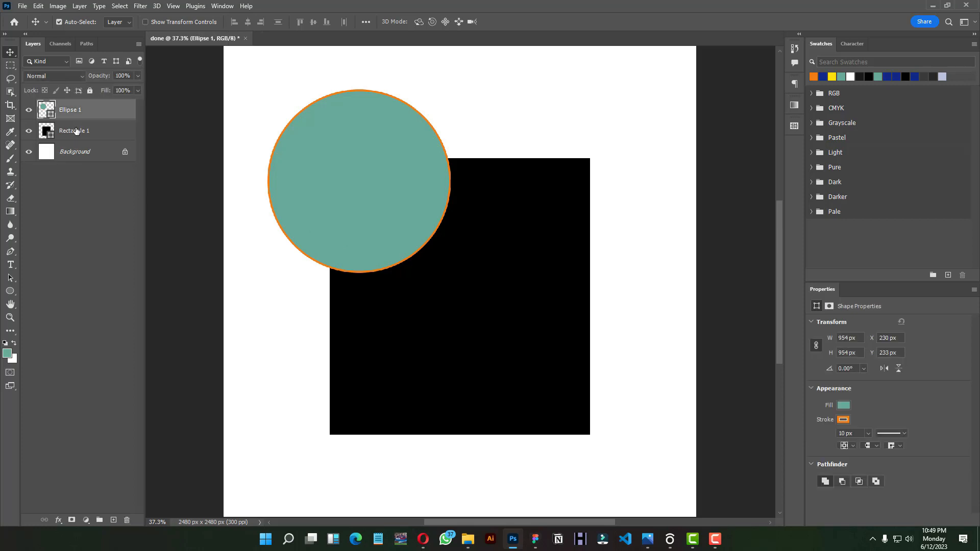
{"action": "left_click", "coordinate": [76, 131]}
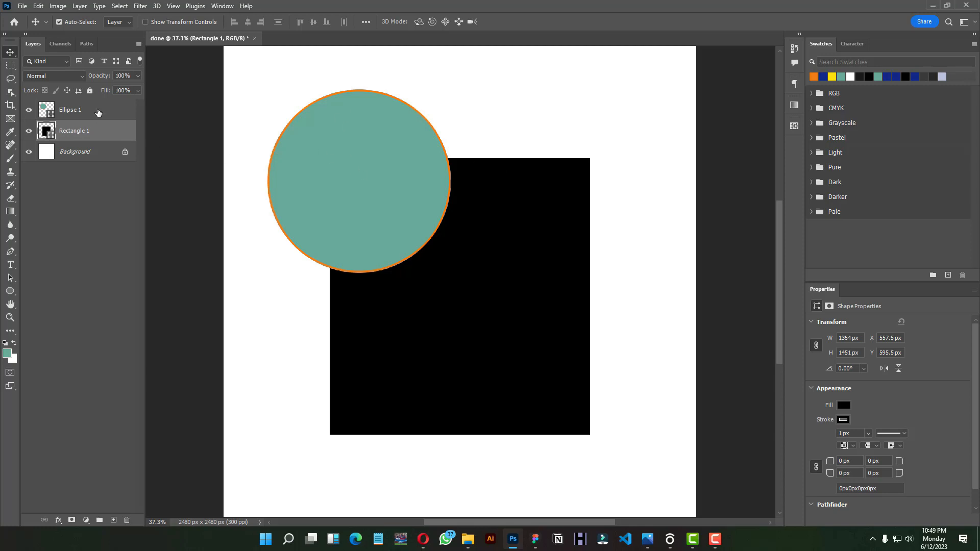
{"action": "left_click", "coordinate": [81, 114]}
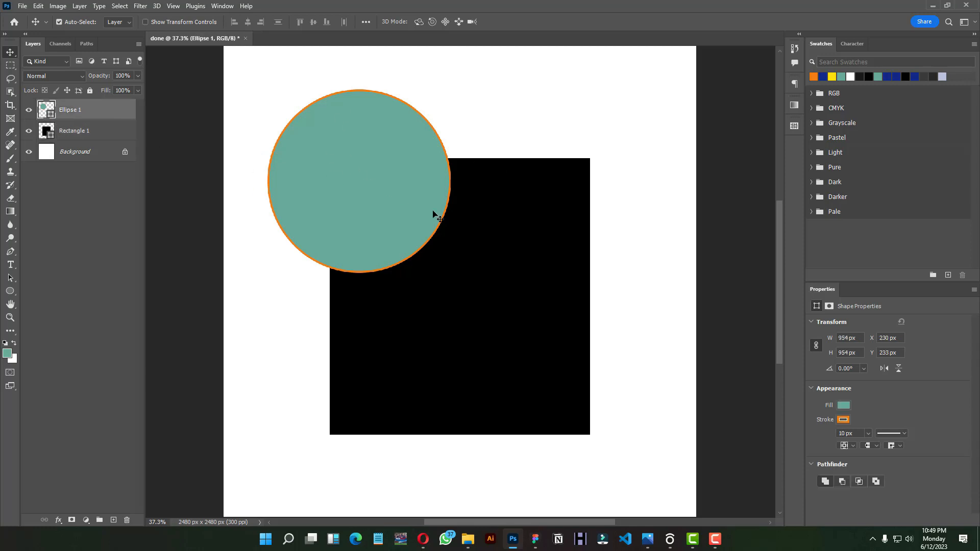
{"action": "mouse_move", "coordinate": [432, 216]}
{"action": "left_mouse_down"}
{"action": "mouse_move", "coordinate": [431, 225]}
{"action": "mouse_move", "coordinate": [445, 222]}
{"action": "mouse_move", "coordinate": [435, 224]}
{"action": "left_mouse_up"}
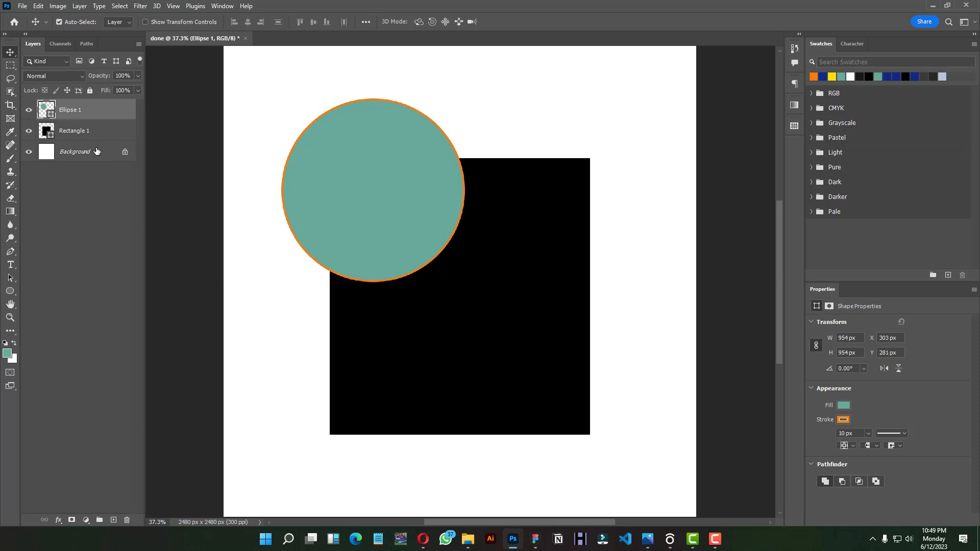
{"action": "left_click_drag", "start_coordinate": [86, 134], "coordinate": [78, 110]}
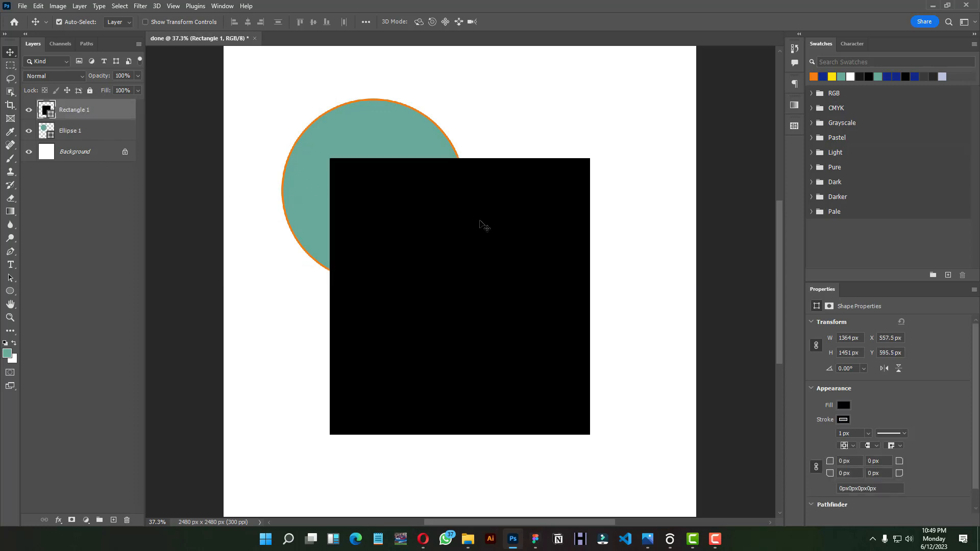
Move the black rectangle to about X 579.5 px, Y 662.5 px, and place the Ellipse 1 layer above Rectangle 1.
{"action": "mouse_move", "coordinate": [480, 221]}
{"action": "left_mouse_down"}
{"action": "mouse_move", "coordinate": [503, 219]}
{"action": "mouse_move", "coordinate": [484, 236]}
{"action": "left_mouse_up"}
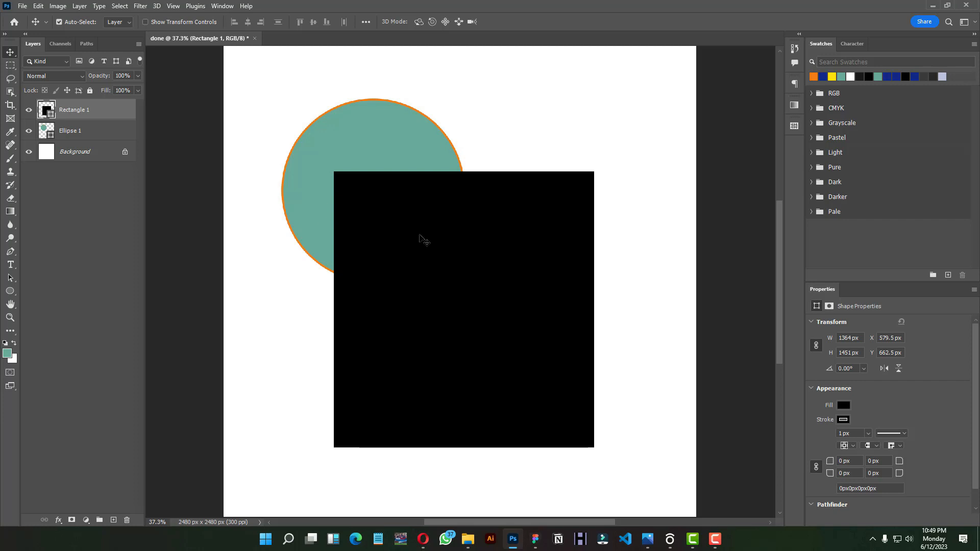
{"action": "left_click_drag", "start_coordinate": [62, 132], "coordinate": [78, 94]}
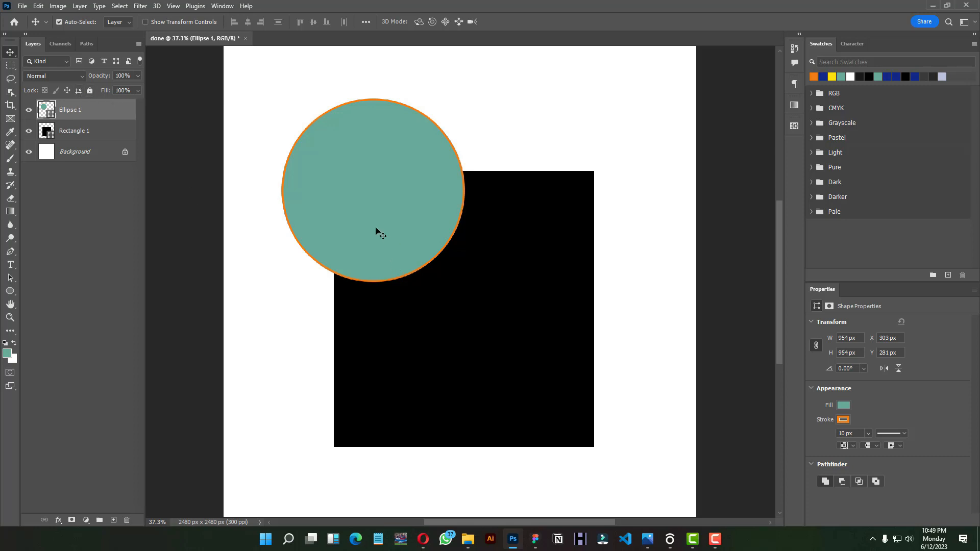
Move the circle to about X 281 px, Y 348 px, and lower its layer opacity to 88%.
{"action": "left_click_drag", "start_coordinate": [372, 203], "coordinate": [367, 225]}
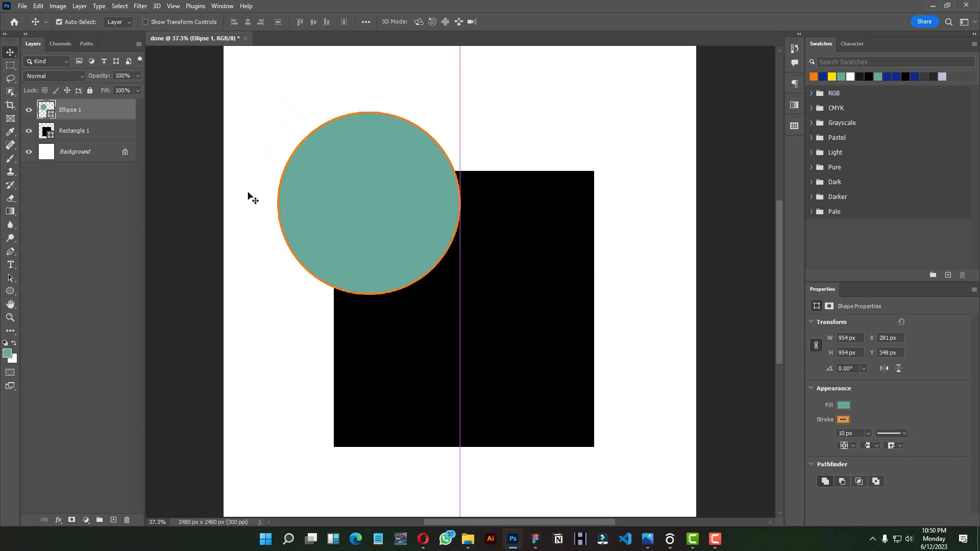
{"action": "left_click", "coordinate": [137, 75]}
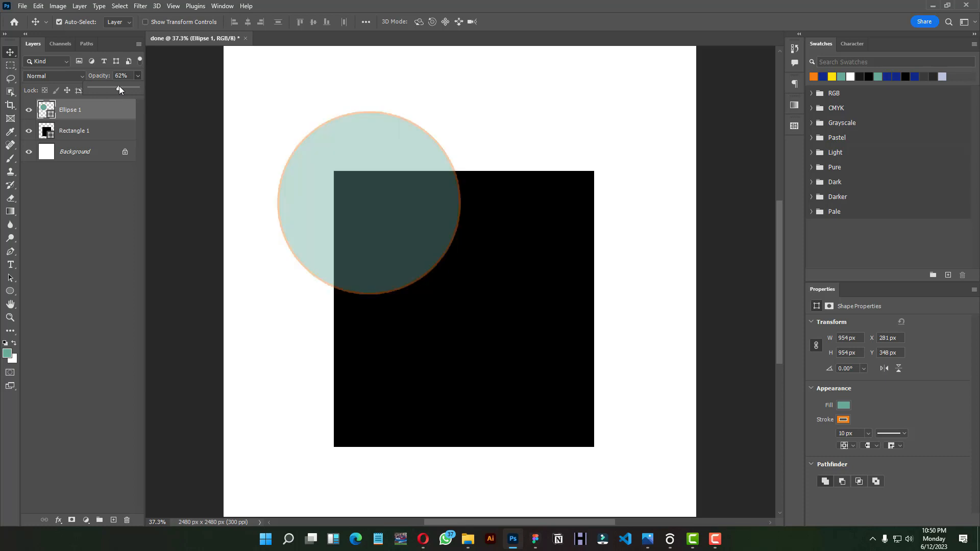
{"action": "left_click_drag", "start_coordinate": [118, 86], "coordinate": [131, 85]}
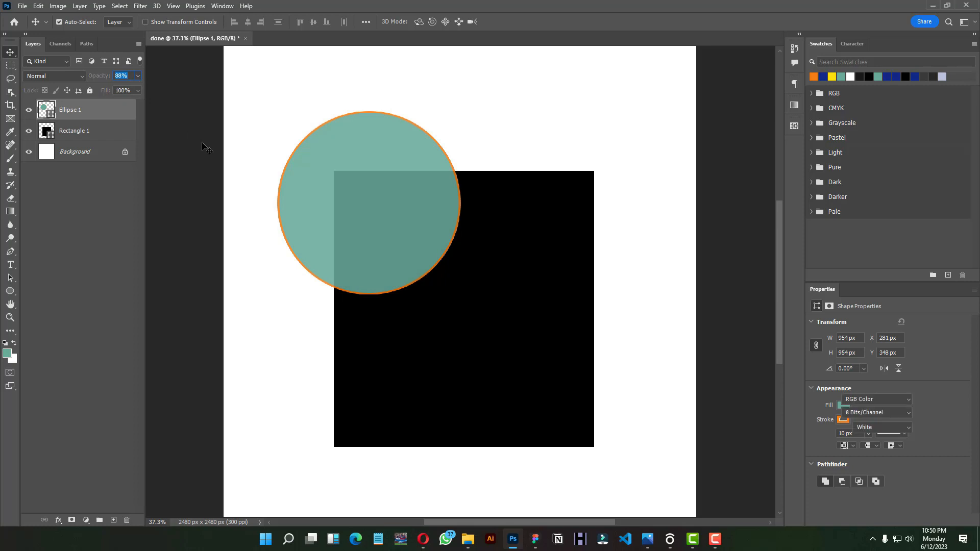
{"action": "left_click", "coordinate": [99, 368]}
Add the text "SHAPES" in 12 pt Myriad Pro on the lower part of the black rectangle and color it white.
{"action": "left_click", "coordinate": [9, 265]}
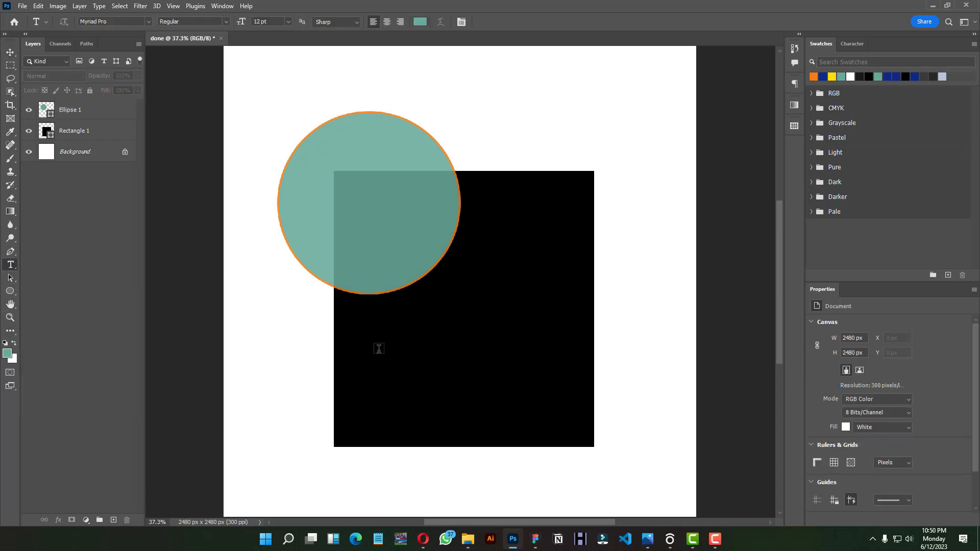
{"action": "left_click", "coordinate": [373, 368]}
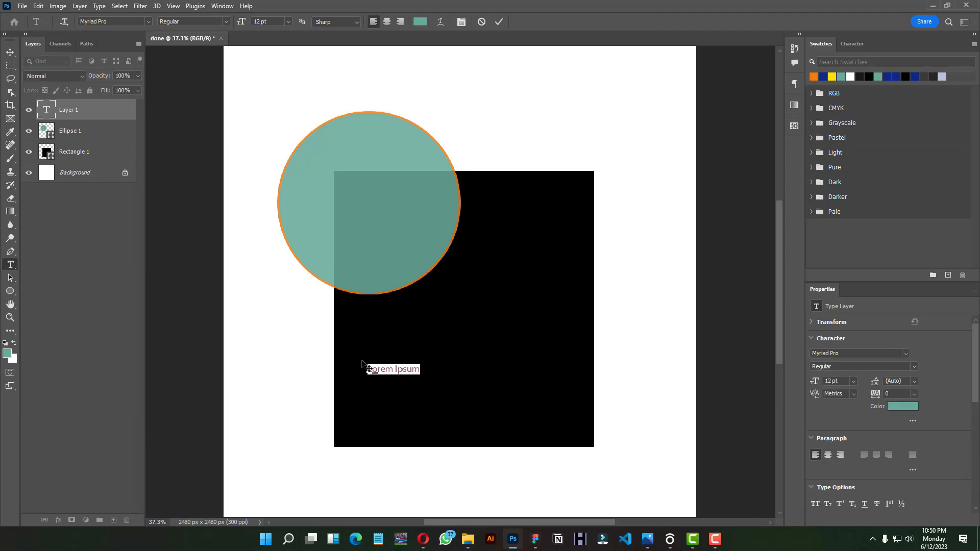
{"action": "type", "text": "SHAPES"}
{"action": "left_click", "coordinate": [9, 52]}
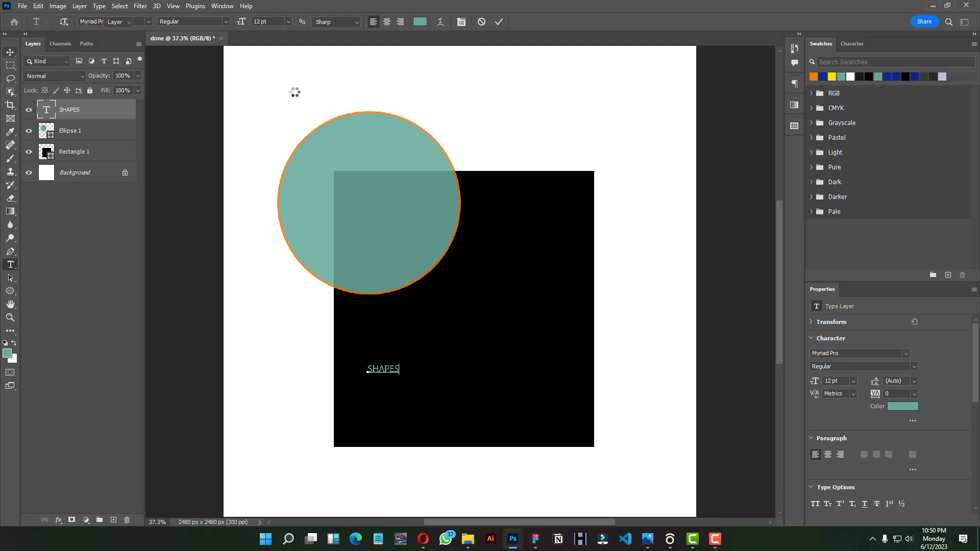
{"action": "left_click", "coordinate": [851, 77]}
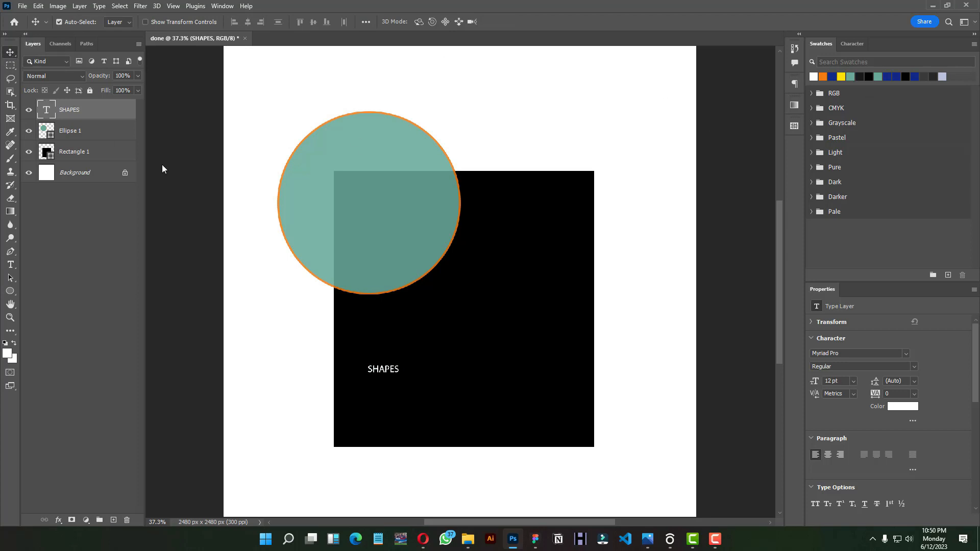
Scale the SHAPES text up to about 720% and place it at the black rectangle's lower right corner.
{"action": "key", "text": "ctrl+1"}
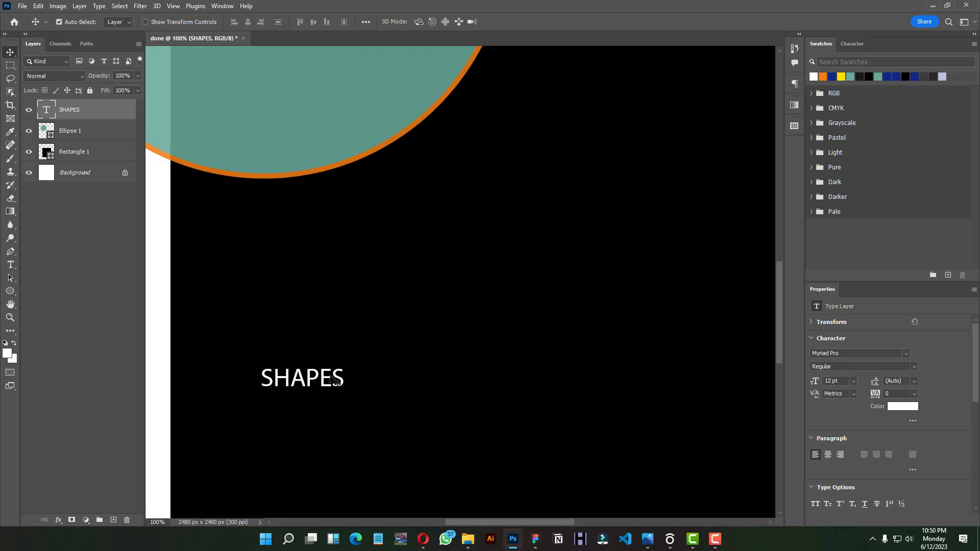
{"action": "key", "text": "ctrl+t"}
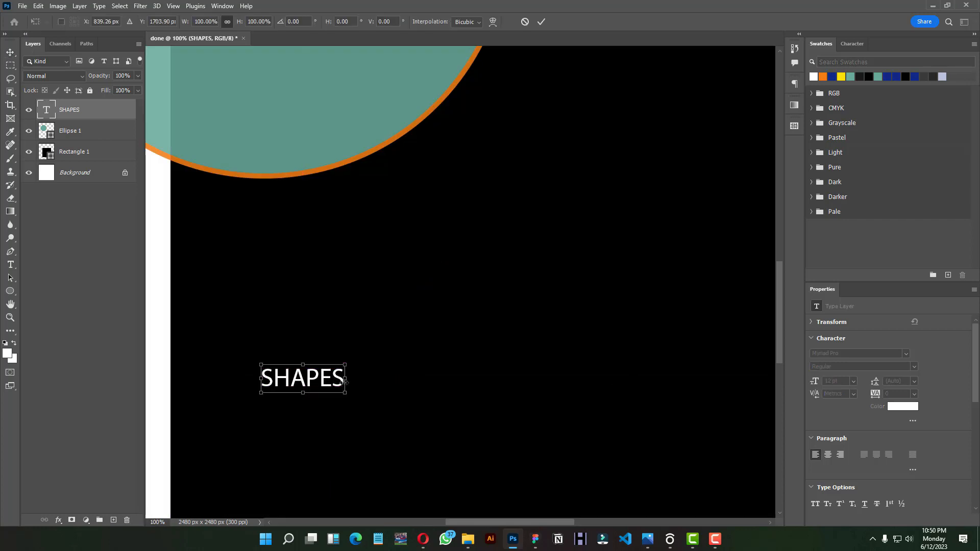
{"action": "key", "text": "ctrl+0"}
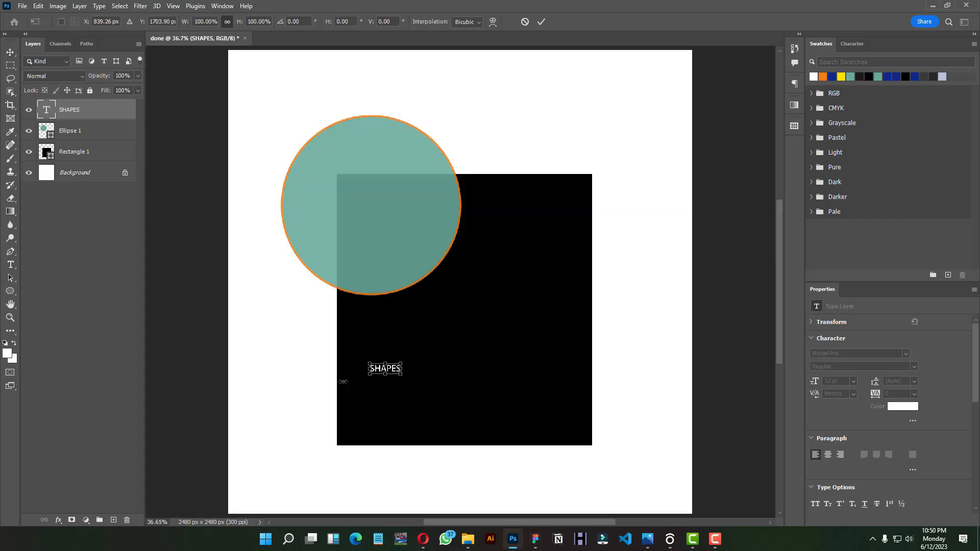
{"action": "left_click_drag", "start_coordinate": [404, 376], "coordinate": [588, 458]}
{"action": "left_click_drag", "start_coordinate": [580, 416], "coordinate": [585, 437]}
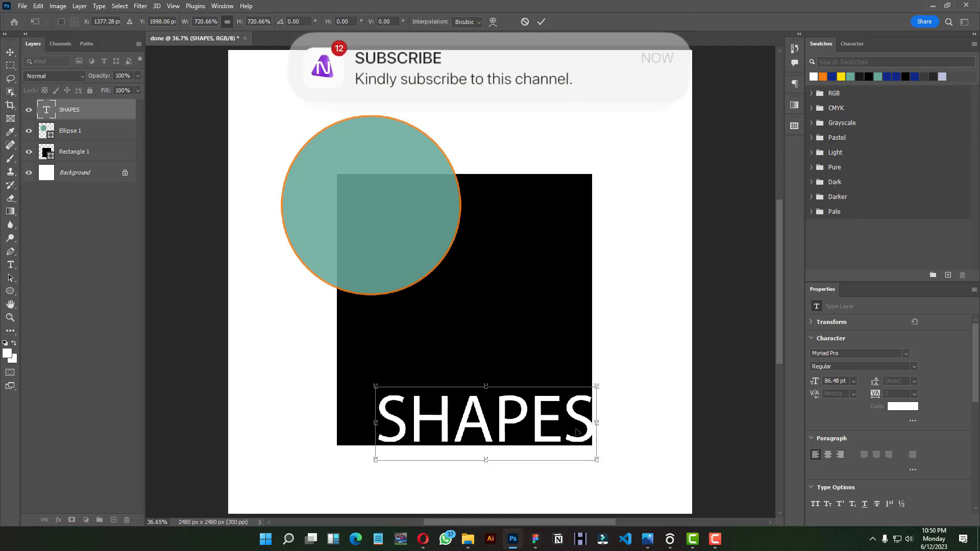
Nudge the SHAPES text down to about Y 2012 px at the rectangle's bottom edge, apply the transform and deselect the layer.
{"action": "key", "text": "Down"}
{"action": "key", "text": "Down"}
{"action": "key", "text": "Down"}
{"action": "key", "text": "Down"}
{"action": "key", "text": "Down"}
{"action": "key", "text": "Down"}
{"action": "key", "text": "Down"}
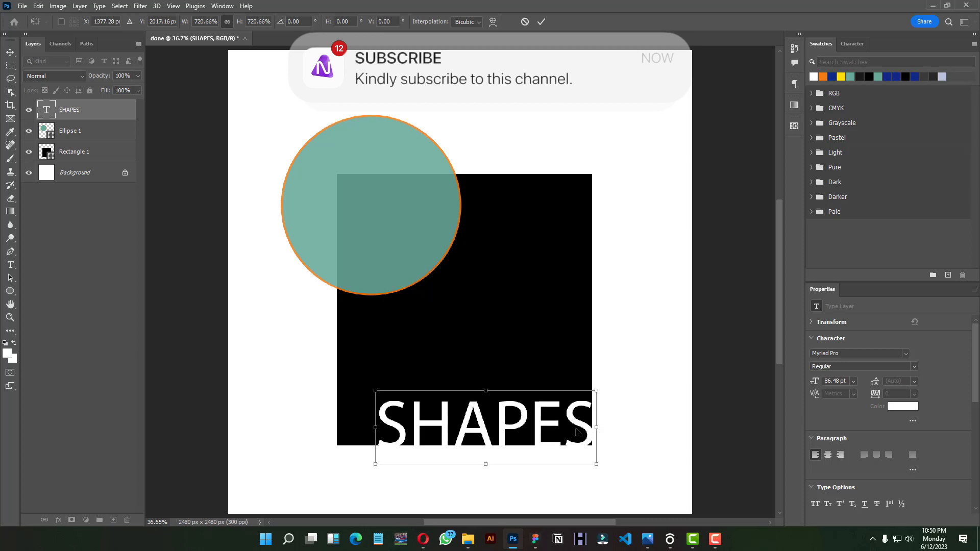
{"action": "key", "text": "Up"}
{"action": "key", "text": "Up"}
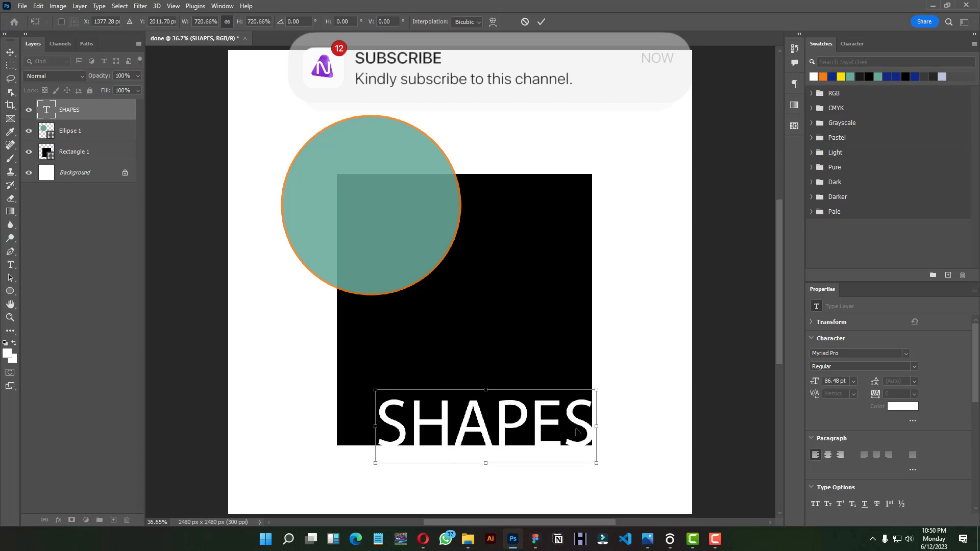
{"action": "left_click", "coordinate": [542, 21]}
{"action": "left_click", "coordinate": [642, 233]}
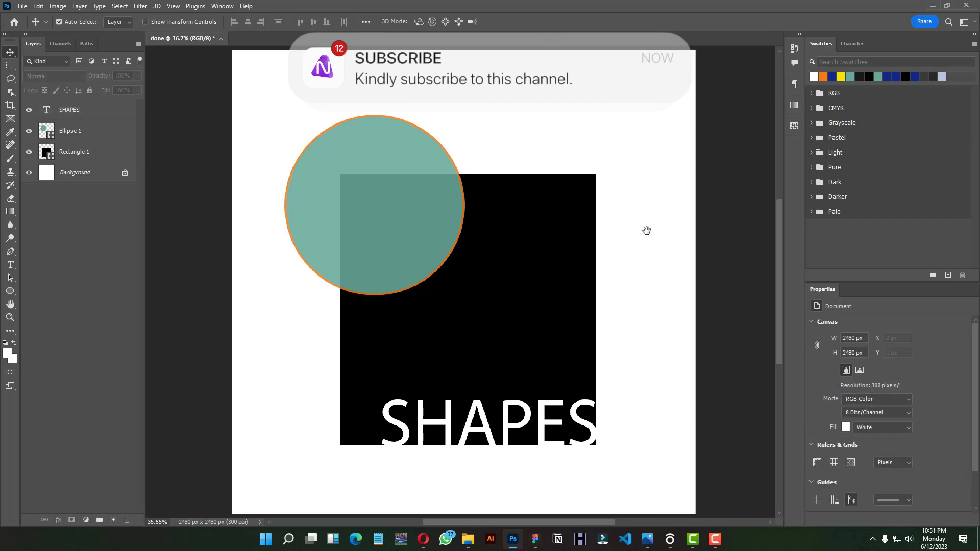